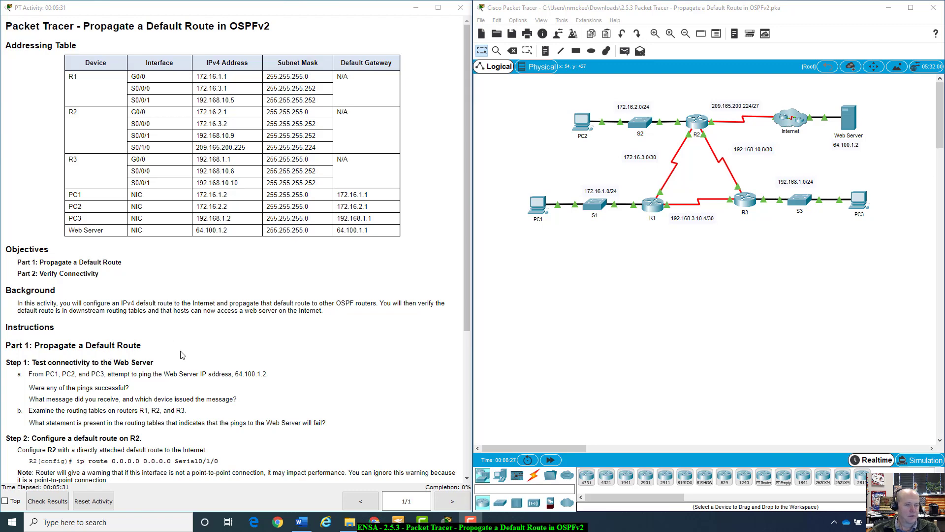
Step: Read the activity instructions and ping the web server at 64.100.1.2 from PC1's command prompt
{"action": "scroll", "coordinate": [185, 354], "scroll_direction": "down", "scroll_amount": 5}
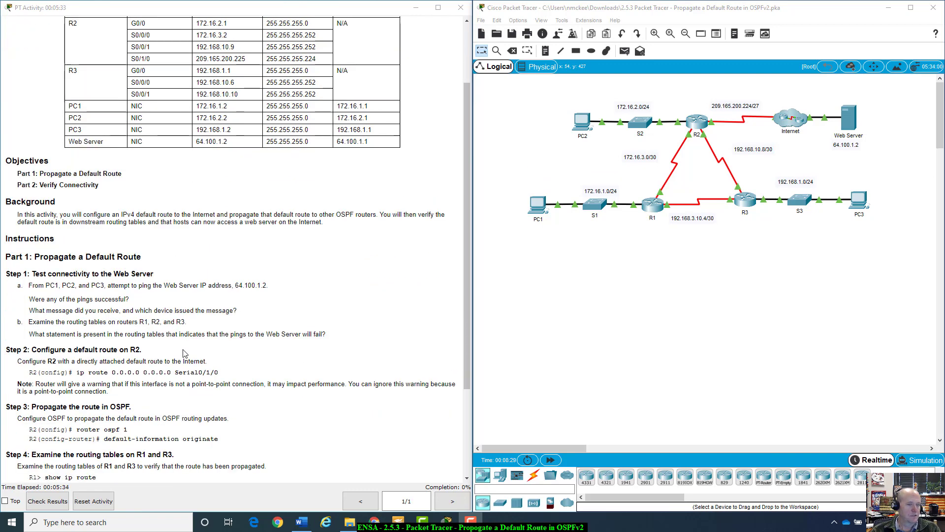
{"action": "scroll", "coordinate": [185, 354], "scroll_direction": "down", "scroll_amount": 2}
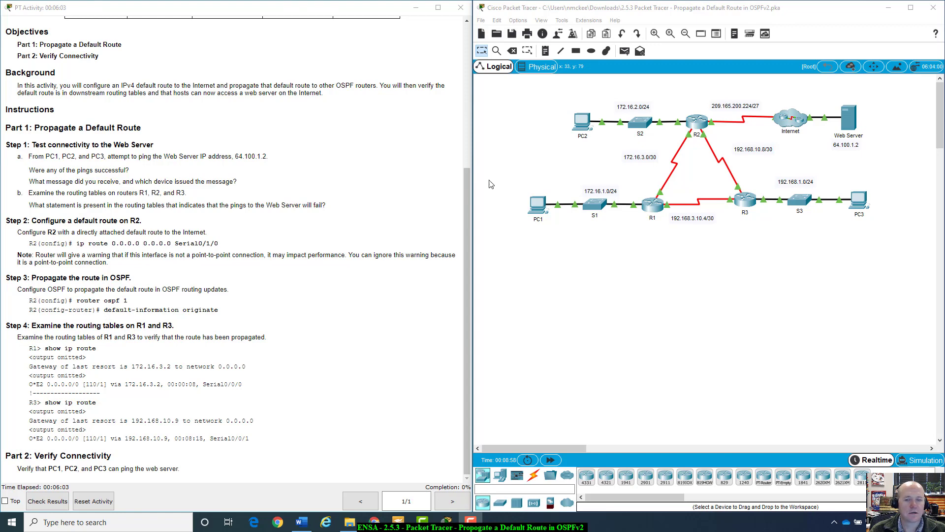
{"action": "left_click", "coordinate": [539, 206]}
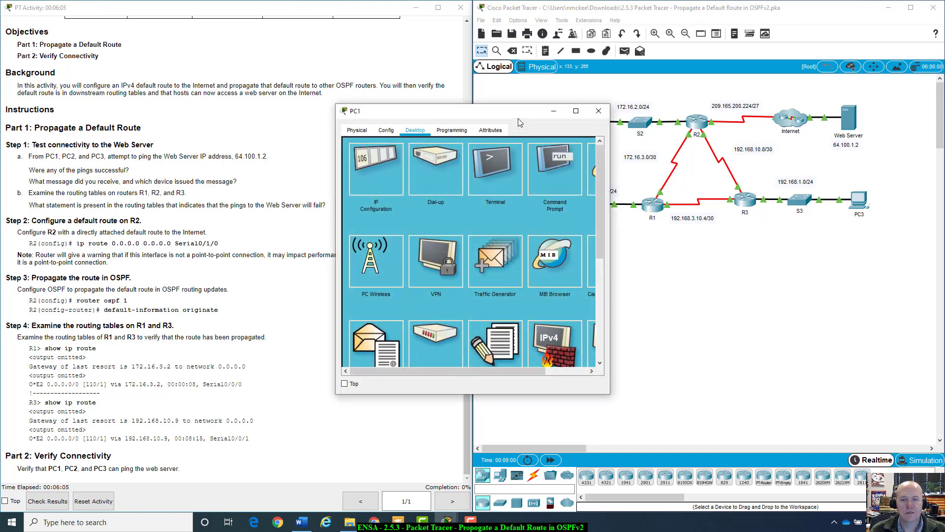
{"action": "left_click_drag", "start_coordinate": [517, 118], "coordinate": [620, 138]}
{"action": "left_click", "coordinate": [658, 203]}
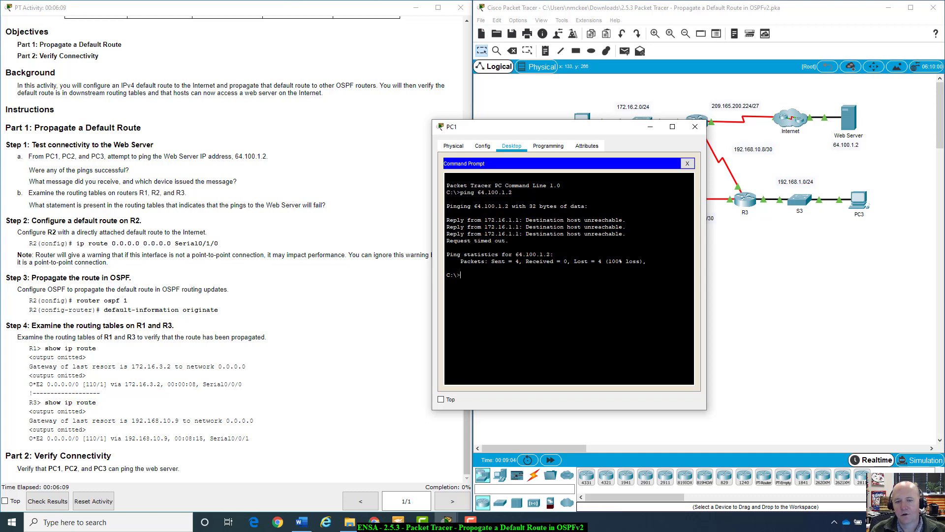
{"action": "type", "text": "png"}
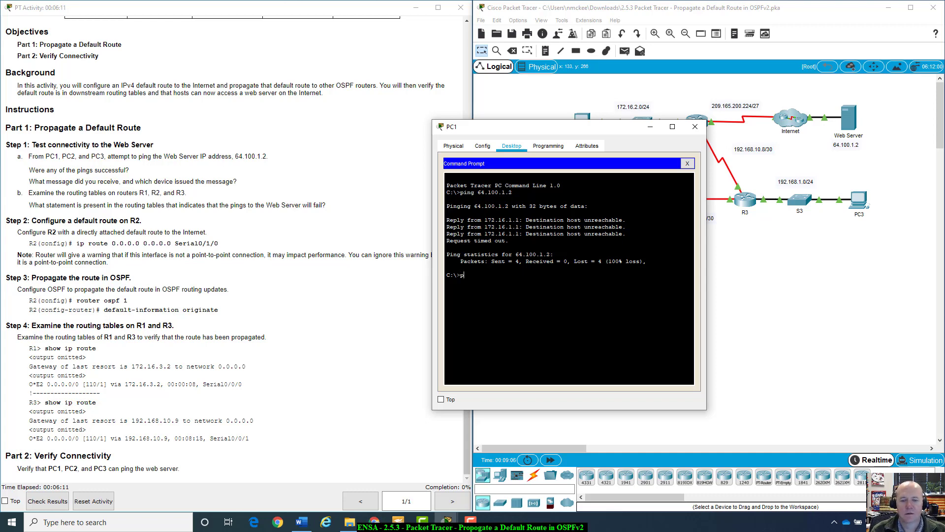
{"action": "key", "text": "BackSpace"}
{"action": "key", "text": "BackSpace"}
{"action": "key", "text": "Up"}
{"action": "key", "text": "Return"}
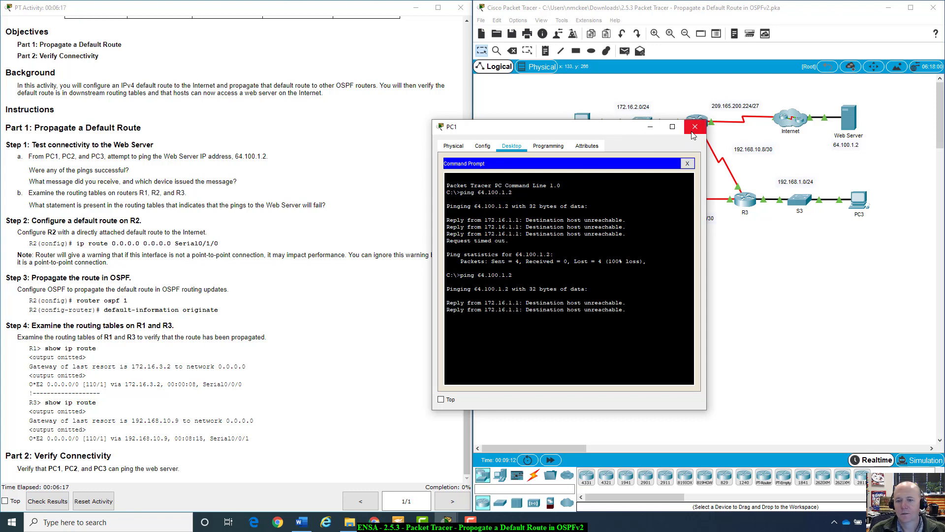
{"action": "left_click_drag", "start_coordinate": [627, 128], "coordinate": [684, 250]}
Step: Ping 64.100.1.2 from PC2's command prompt, then close the PC2 window
{"action": "left_click", "coordinate": [581, 122]}
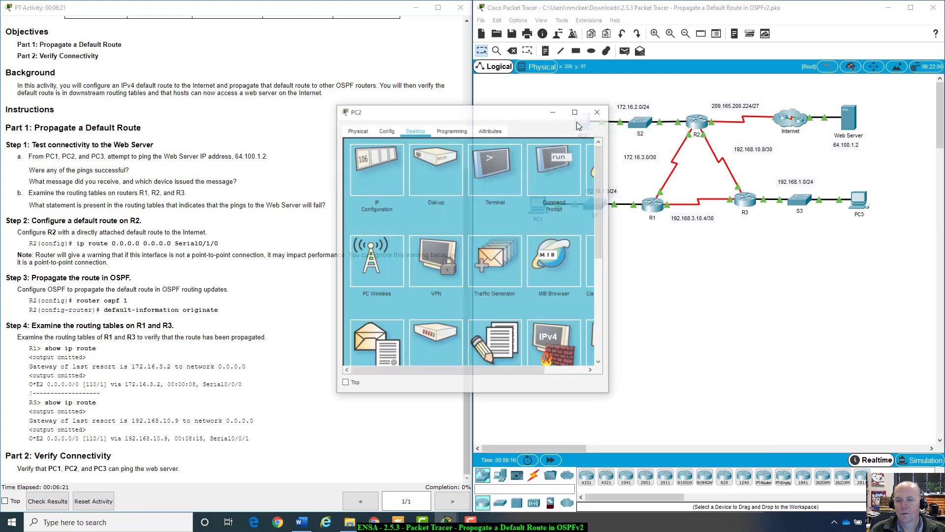
{"action": "left_click", "coordinate": [544, 155]}
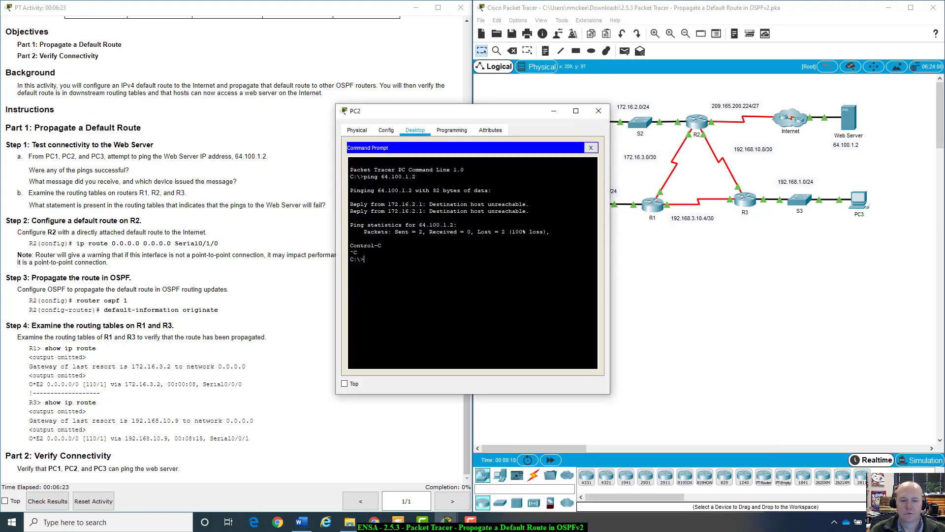
{"action": "key", "text": "Up"}
{"action": "key", "text": "Return"}
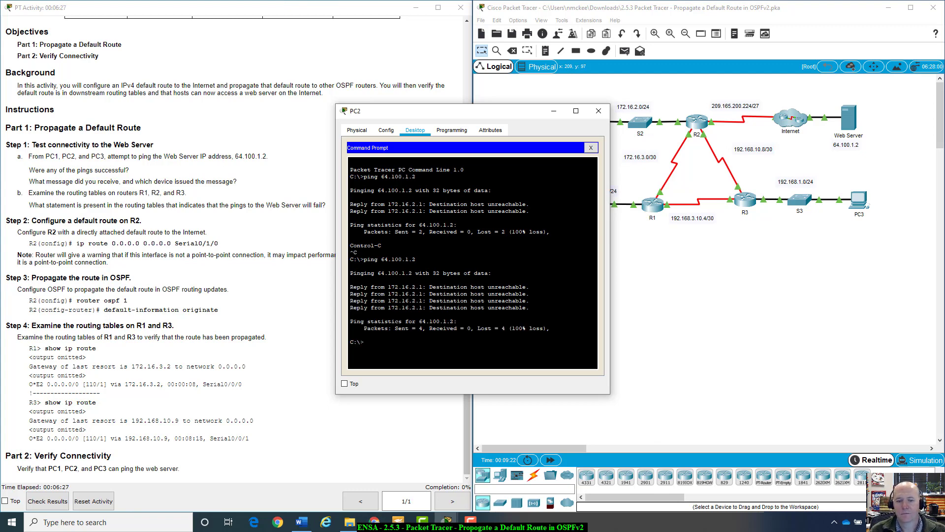
{"action": "left_click", "coordinate": [599, 111]}
Step: Ping 64.100.1.2 from PC3's command prompt, then close the PC3 window
{"action": "left_click", "coordinate": [859, 199]}
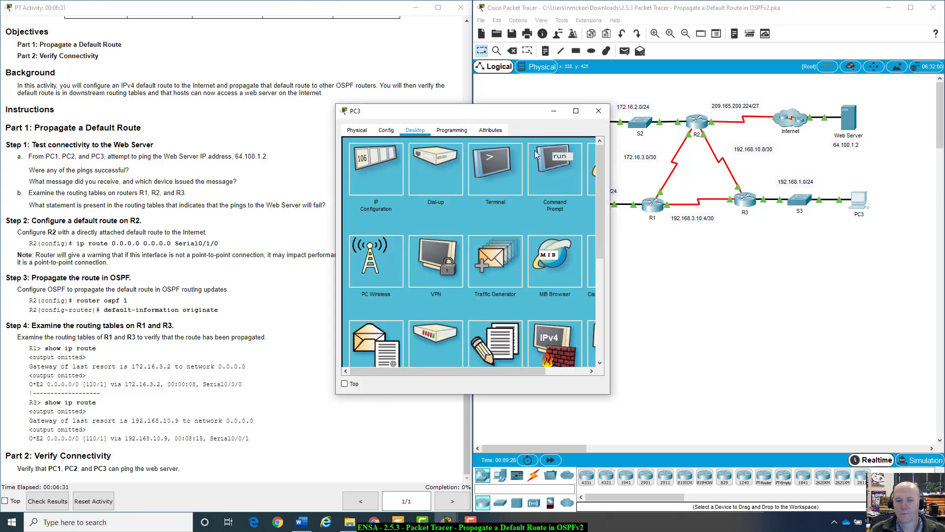
{"action": "left_click", "coordinate": [523, 150]}
{"action": "key", "text": "Up"}
{"action": "key", "text": "Return"}
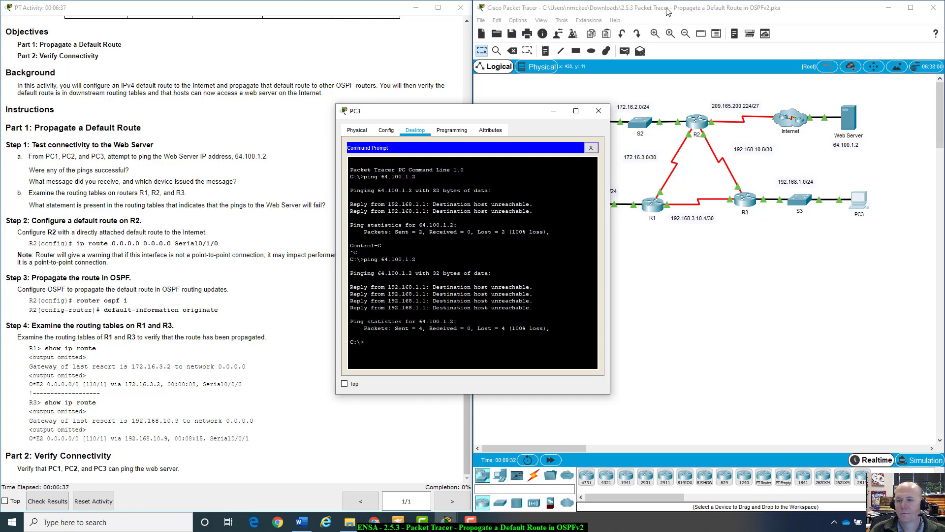
{"action": "left_click_drag", "start_coordinate": [512, 113], "coordinate": [789, 196]}
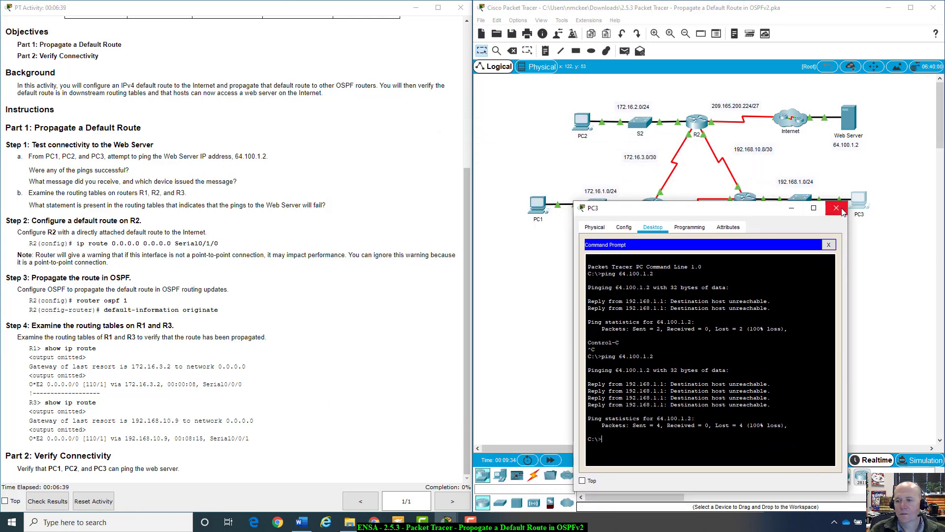
{"action": "left_click", "coordinate": [836, 208]}
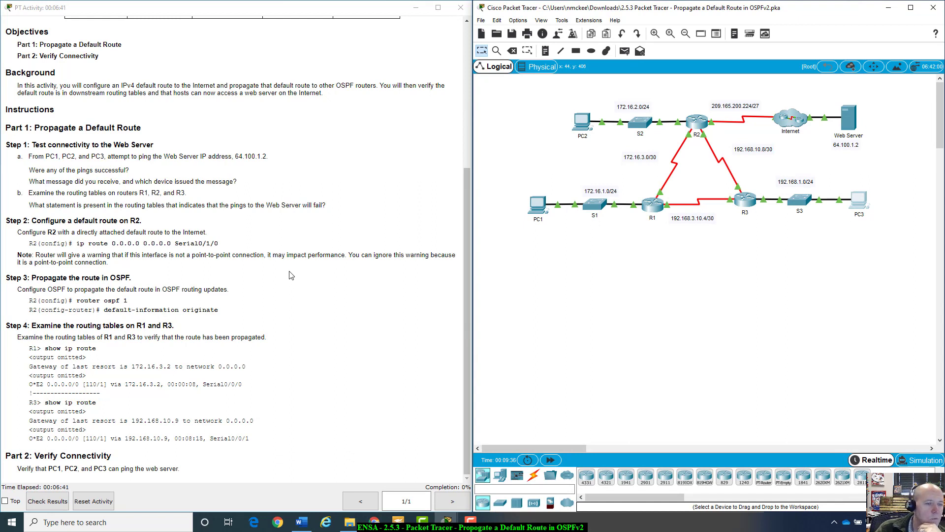
Step: Review the Step 1 questions about ping success and messages against the ping replies in PC3's command prompt
{"action": "left_click_drag", "start_coordinate": [31, 170], "coordinate": [144, 175]}
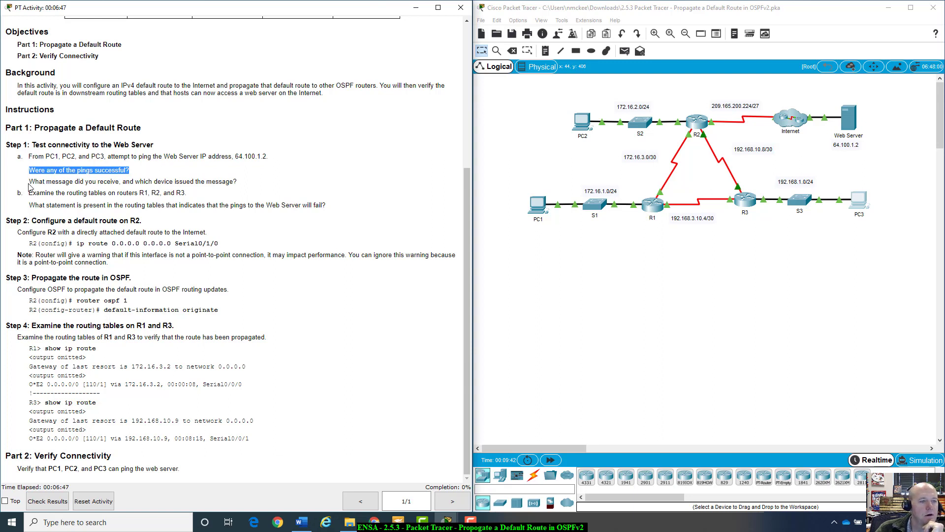
{"action": "left_click_drag", "start_coordinate": [29, 181], "coordinate": [240, 180]}
{"action": "left_click", "coordinate": [256, 191]}
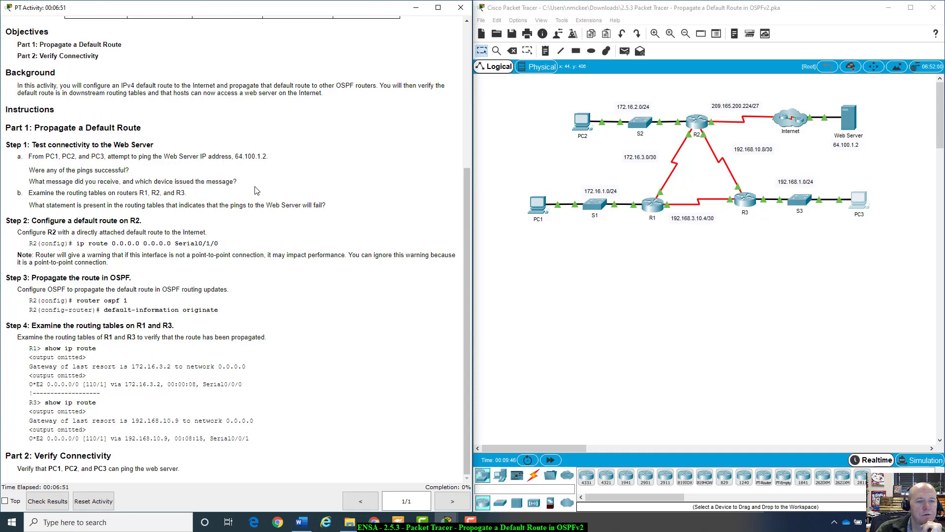
{"action": "left_click", "coordinate": [868, 200]}
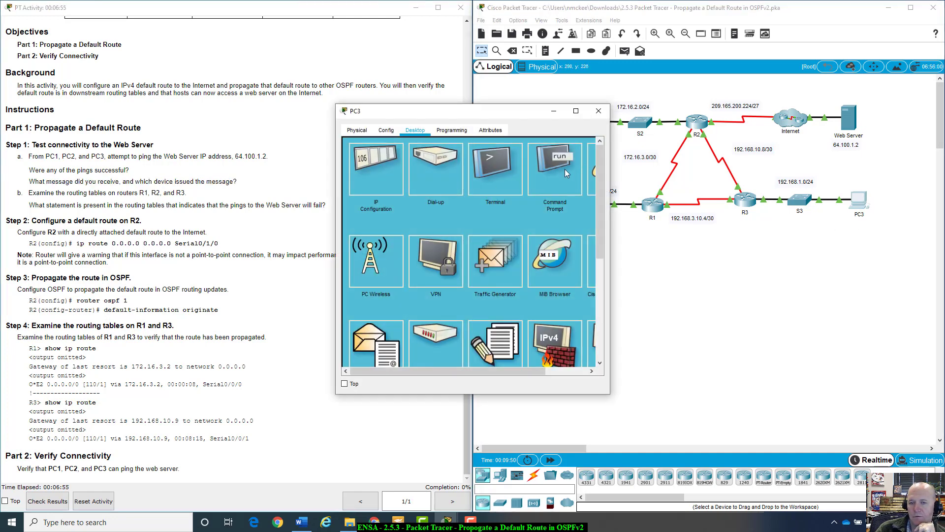
{"action": "left_click", "coordinate": [562, 170]}
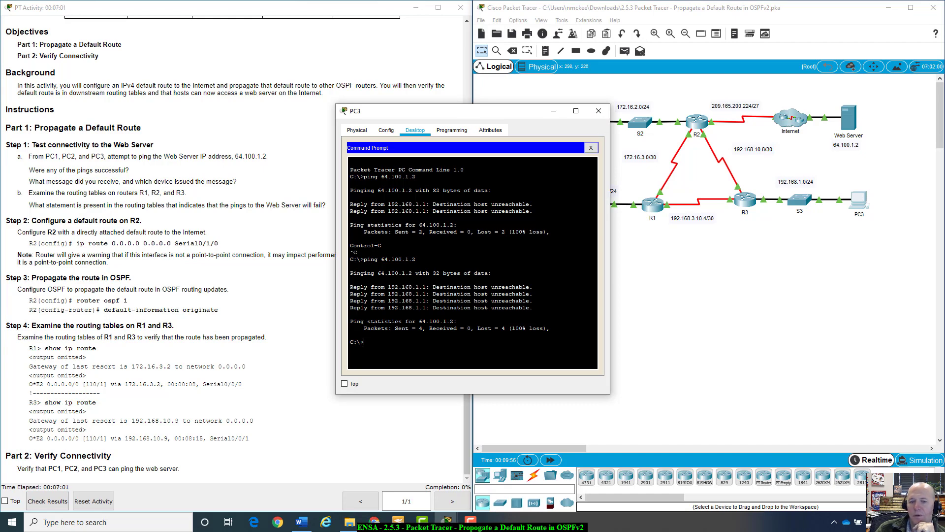
{"action": "left_click_drag", "start_coordinate": [481, 112], "coordinate": [664, 202]}
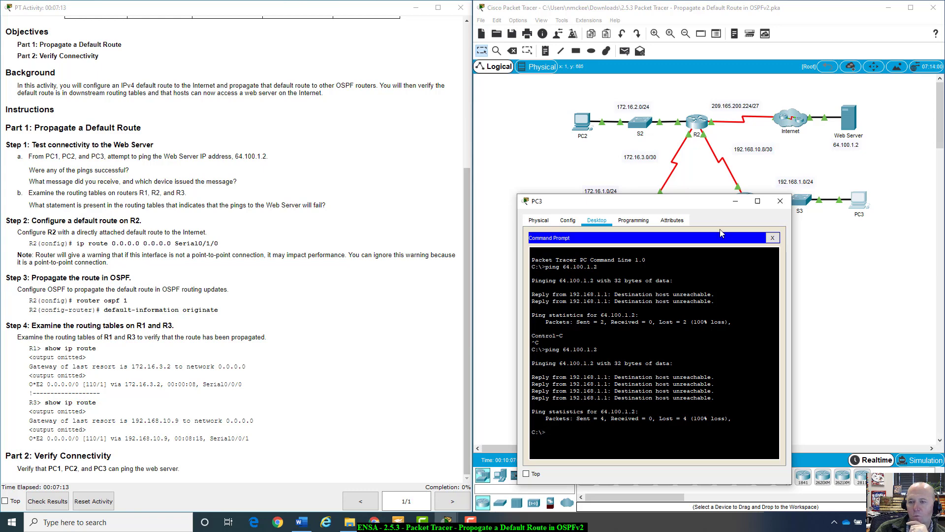
{"action": "left_click_drag", "start_coordinate": [700, 205], "coordinate": [808, 156]}
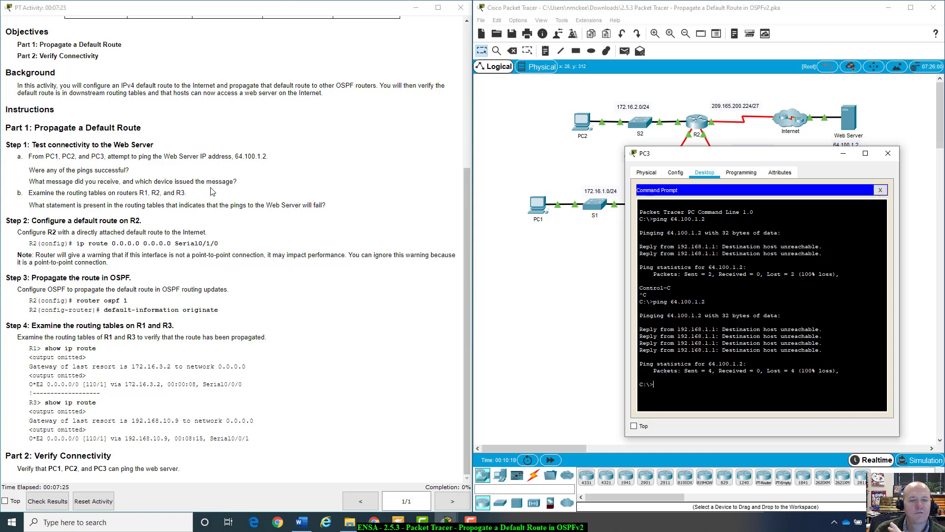
{"action": "left_click", "coordinate": [888, 153]}
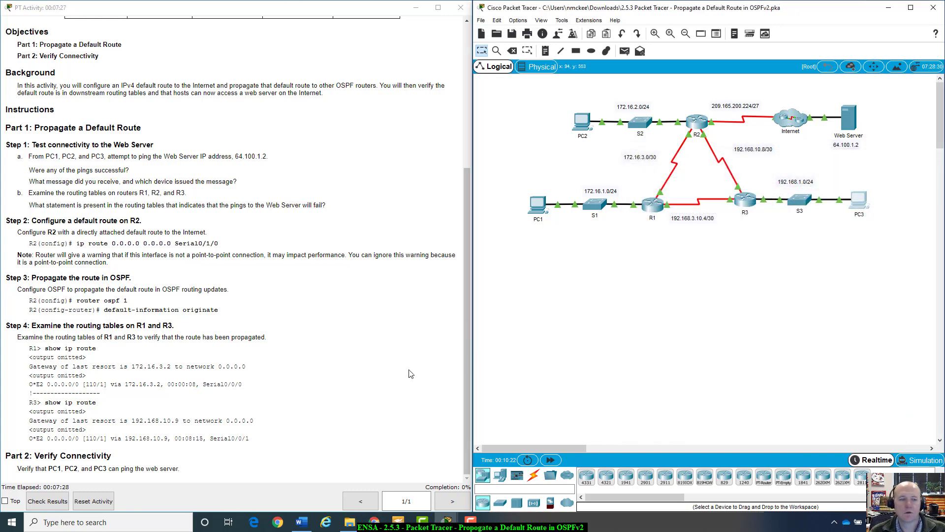
Step: Open router R1's command line interface and review its OSPF adjacency messages
{"action": "left_click", "coordinate": [647, 211]}
{"action": "left_click_drag", "start_coordinate": [489, 115], "coordinate": [610, 113]}
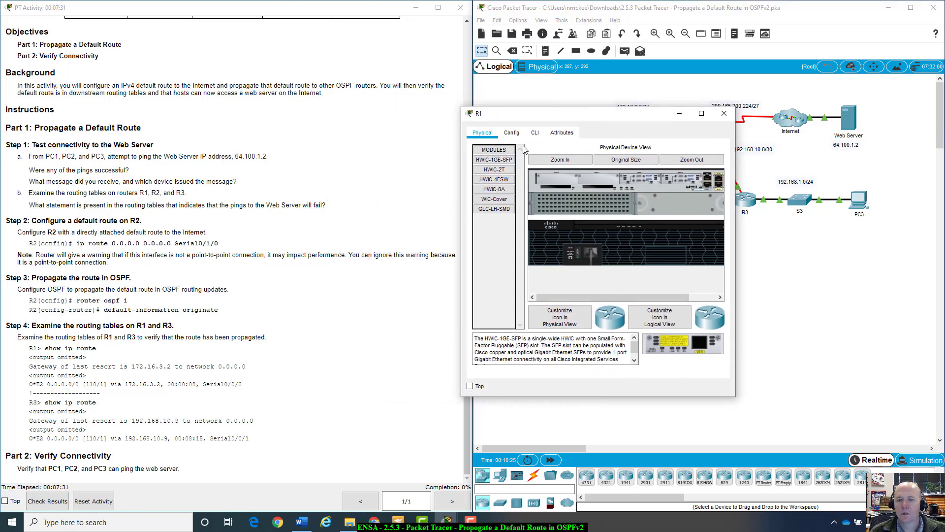
{"action": "left_click", "coordinate": [534, 133]}
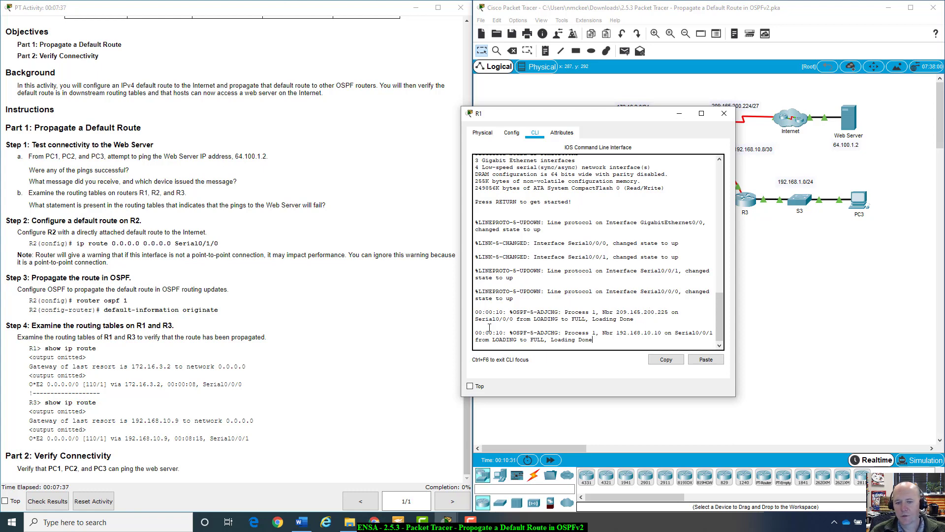
{"action": "left_click_drag", "start_coordinate": [510, 314], "coordinate": [675, 317]}
{"action": "left_click", "coordinate": [660, 330]}
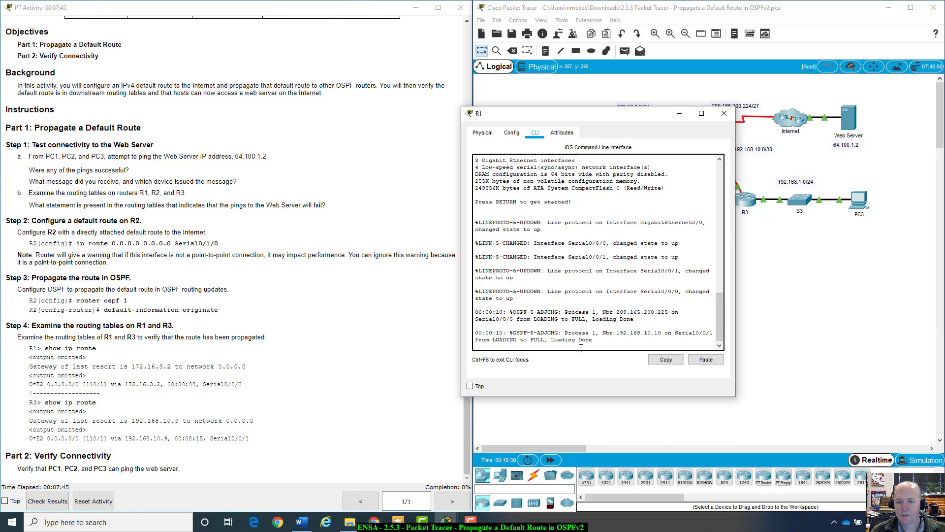
Step: Enter privileged EXEC mode on R1 and display its routing table with show ip route
{"action": "key", "text": "Return"}
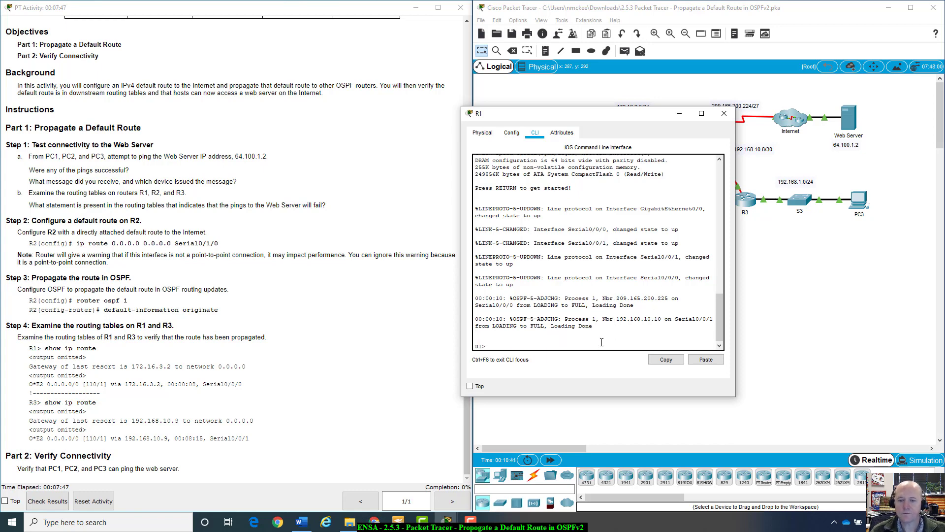
{"action": "type", "text": "enable"}
{"action": "key", "text": "Return"}
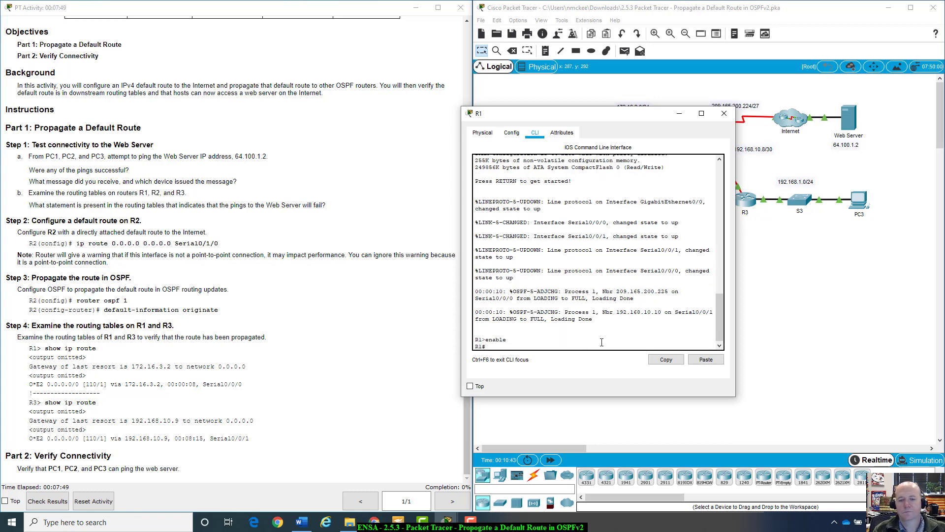
{"action": "type", "text": "show ip"}
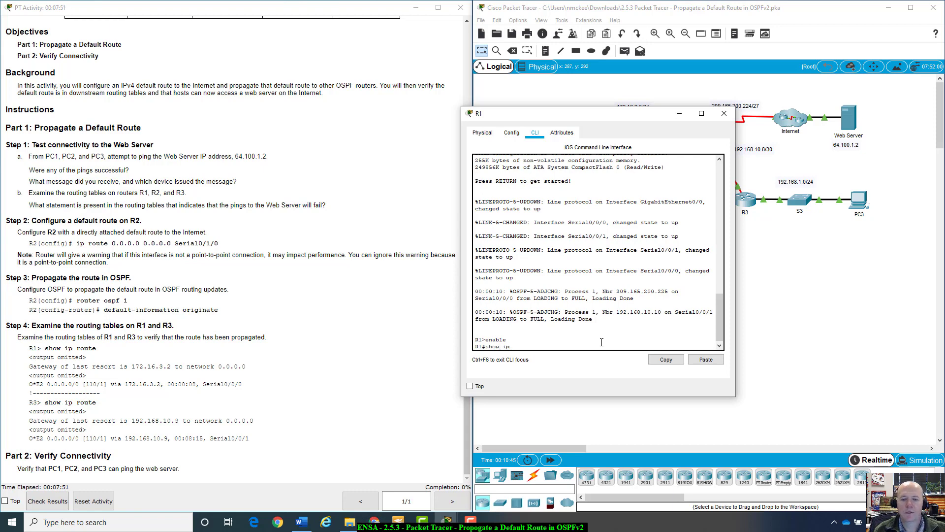
{"action": "type", "text": " route"}
{"action": "key", "text": "Return"}
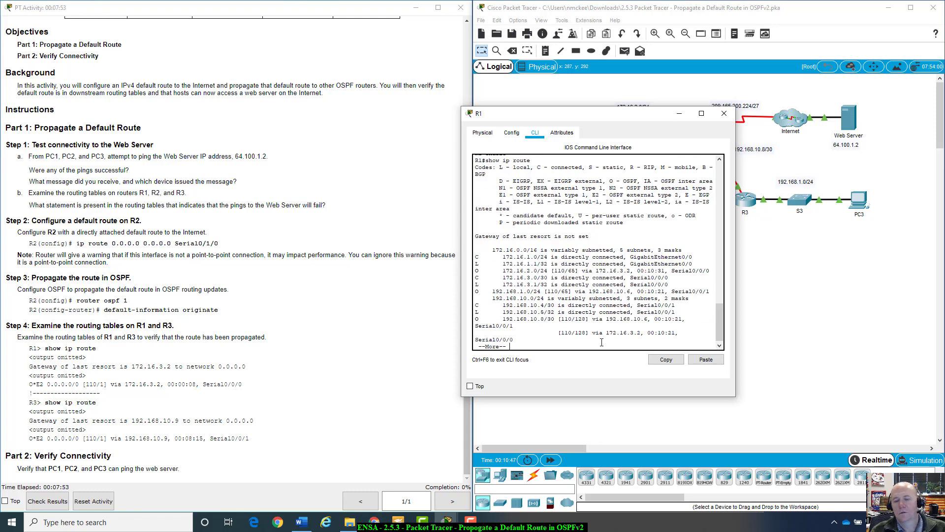
Step: Examine R1's routing table through to its end, including the local routes and the OSPF routes to 172.16.2.0/24 and 192.168.10.8/30
{"action": "scroll", "coordinate": [603, 246], "scroll_direction": "up", "scroll_amount": 1}
{"action": "scroll", "coordinate": [603, 210], "scroll_direction": "down", "scroll_amount": 1}
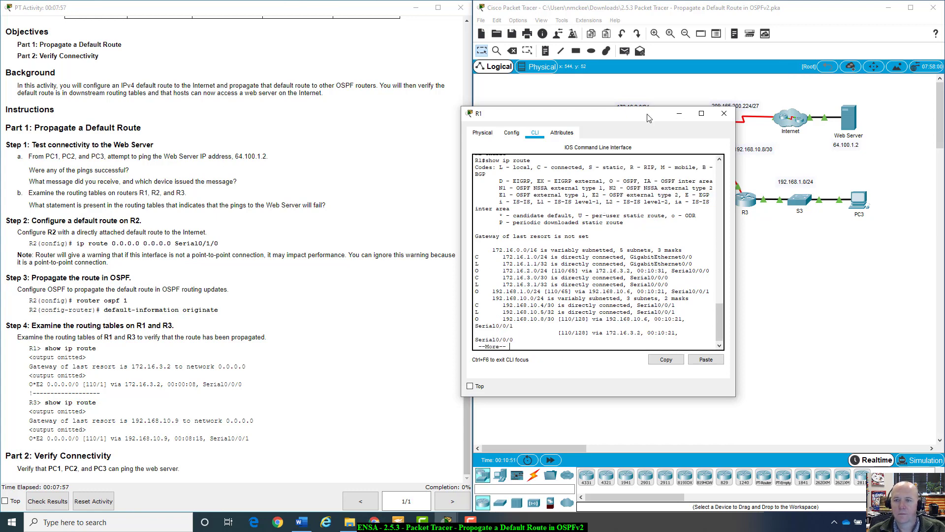
{"action": "left_click_drag", "start_coordinate": [649, 118], "coordinate": [717, 241]}
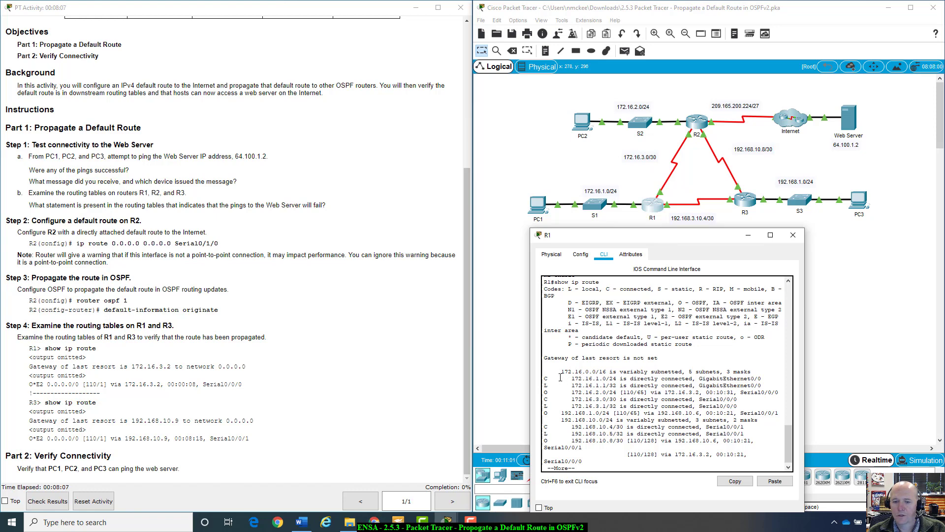
{"action": "left_click_drag", "start_coordinate": [574, 378], "coordinate": [620, 392]}
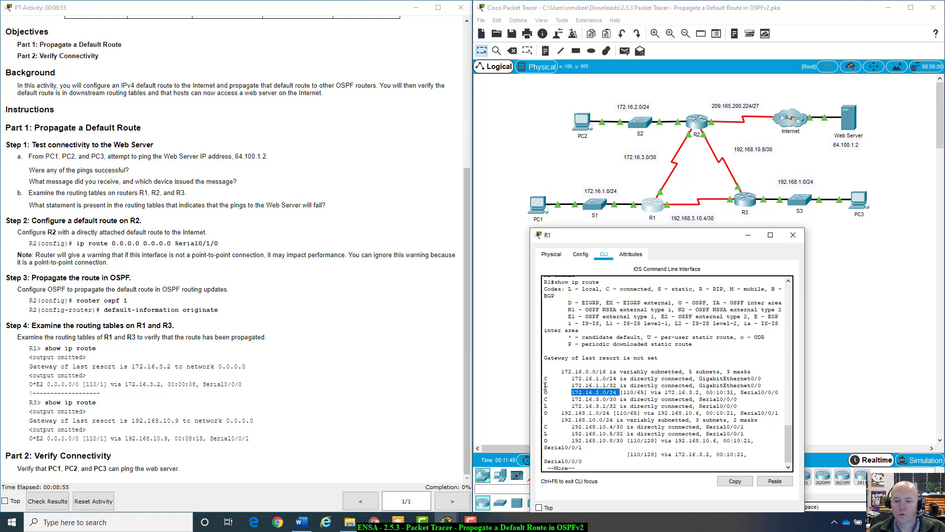
{"action": "left_click_drag", "start_coordinate": [544, 385], "coordinate": [547, 385]}
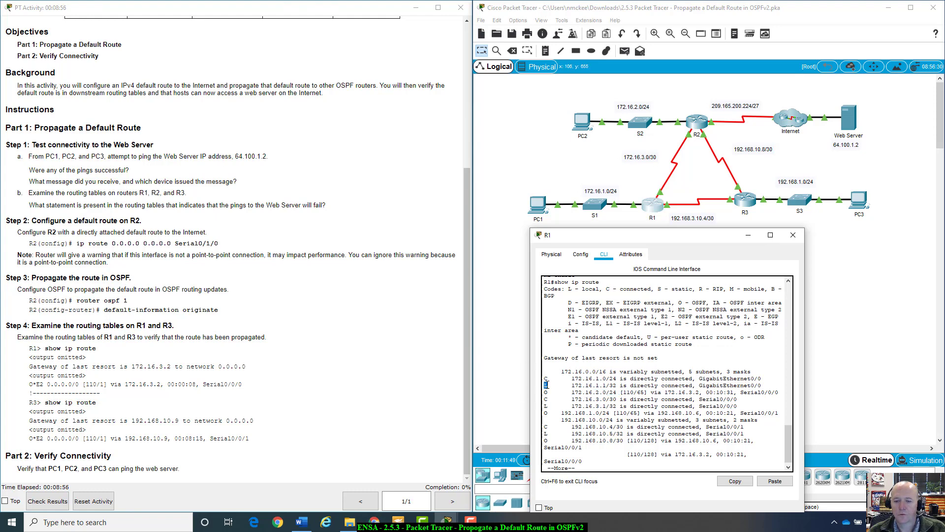
{"action": "double_click", "coordinate": [613, 385]}
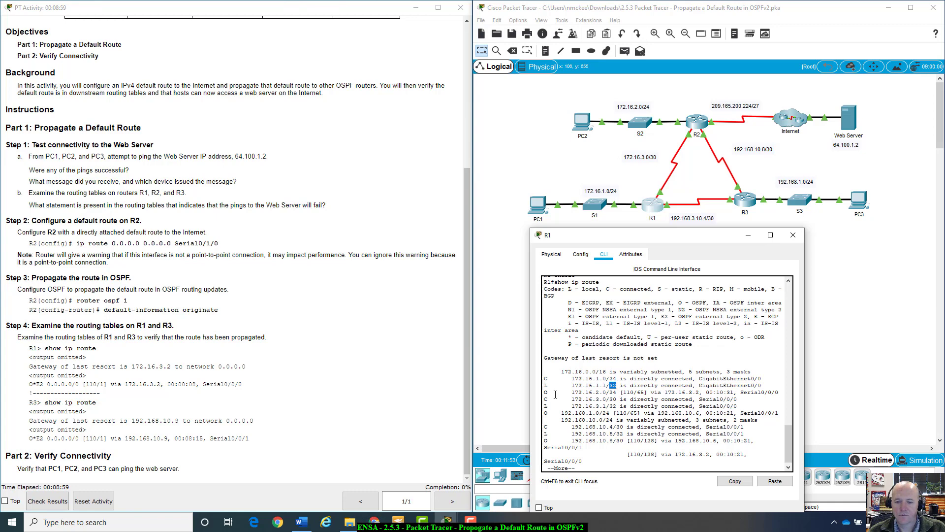
{"action": "left_click_drag", "start_coordinate": [544, 392], "coordinate": [782, 392]}
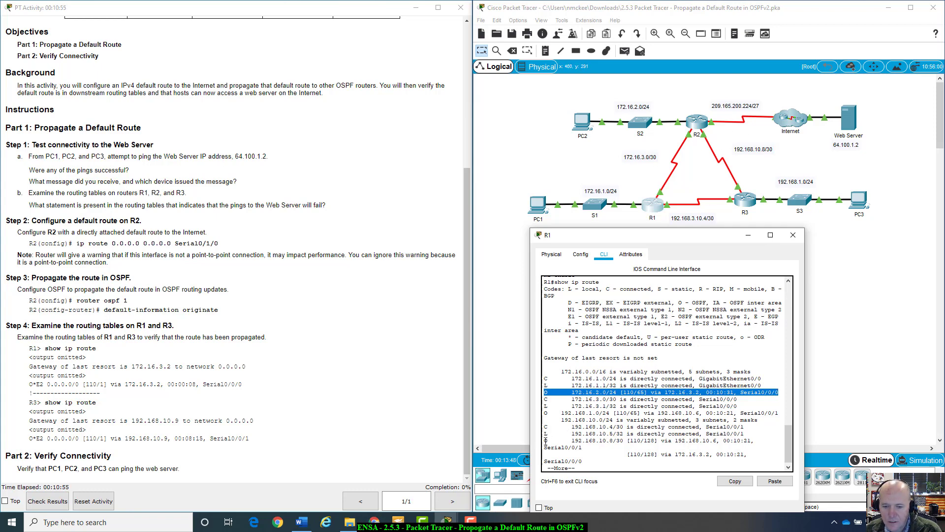
{"action": "left_click_drag", "start_coordinate": [546, 441], "coordinate": [654, 446]}
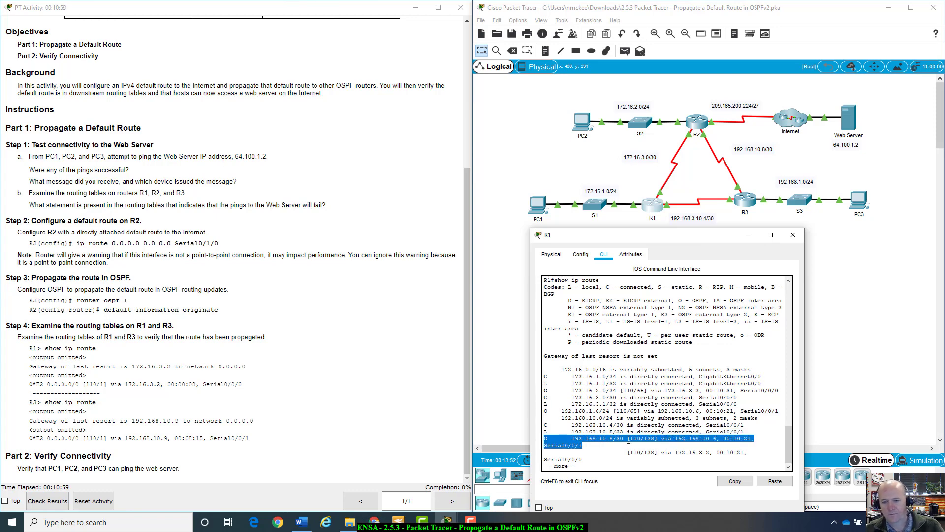
{"action": "key", "text": "space"}
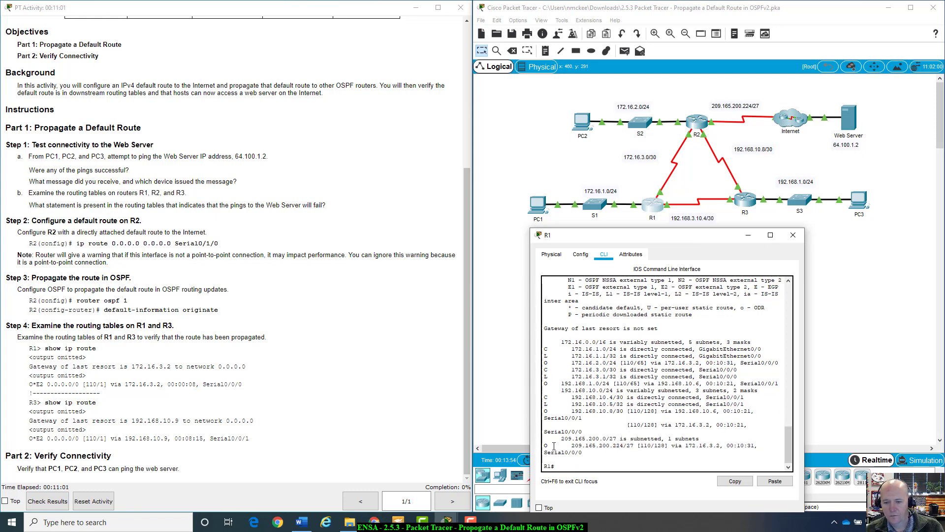
Step: Examine R1's OSPF route to 209.165.200.224/27 via 172.16.3.2 and locate the R1–R2 serial link in the topology
{"action": "left_click_drag", "start_coordinate": [573, 445], "coordinate": [720, 449]}
{"action": "left_click", "coordinate": [720, 449]}
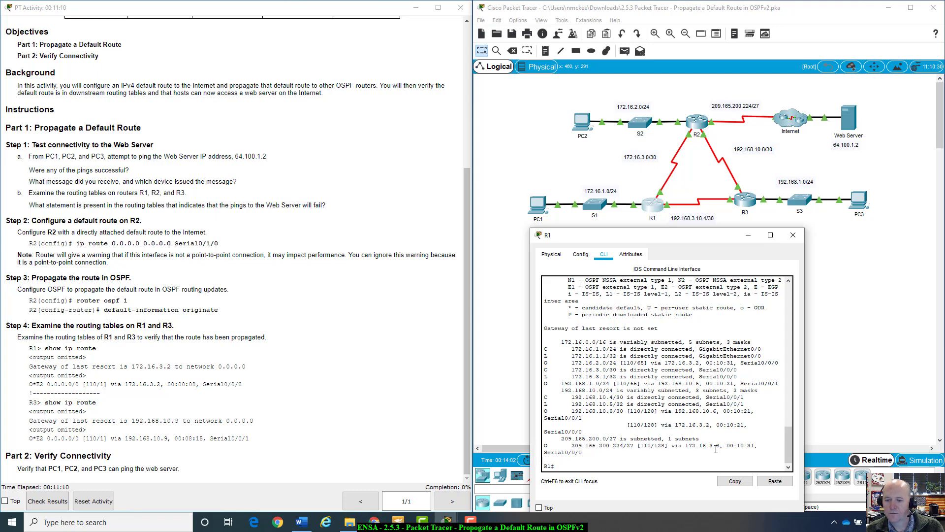
{"action": "left_click", "coordinate": [699, 166]}
{"action": "mouse_move", "coordinate": [692, 126]}
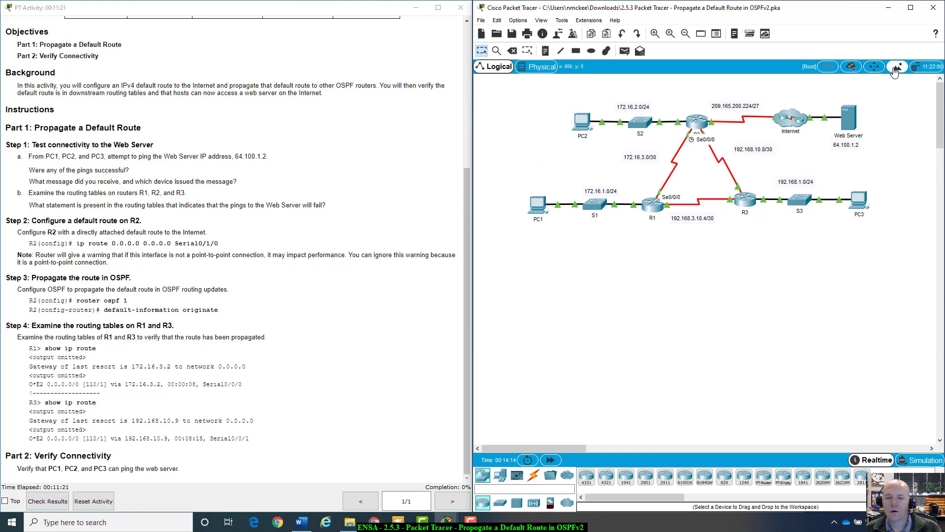
Step: Bring up router R2's command line interface beside the instructions, look over its configuration output, and close the window
{"action": "left_click", "coordinate": [696, 121]}
{"action": "left_click_drag", "start_coordinate": [478, 111], "coordinate": [643, 193]}
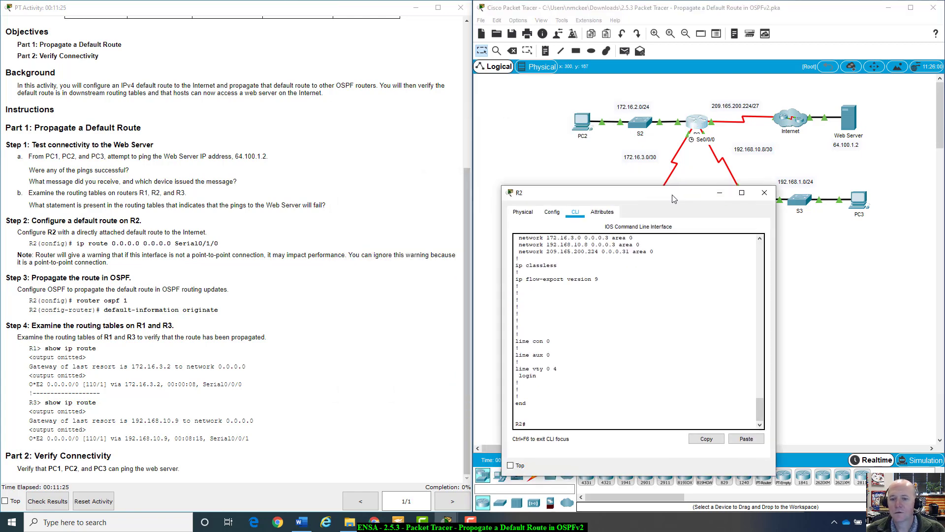
{"action": "left_click", "coordinate": [565, 417]}
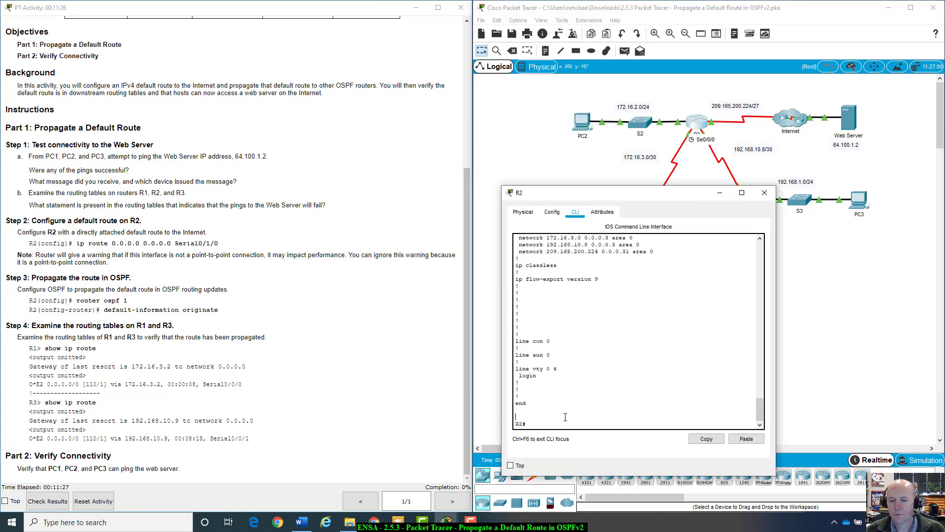
{"action": "left_click", "coordinate": [765, 193]}
Step: Reopen R1's command line interface and review its show ip route output, including the gateway of last resort line
{"action": "left_click", "coordinate": [653, 202]}
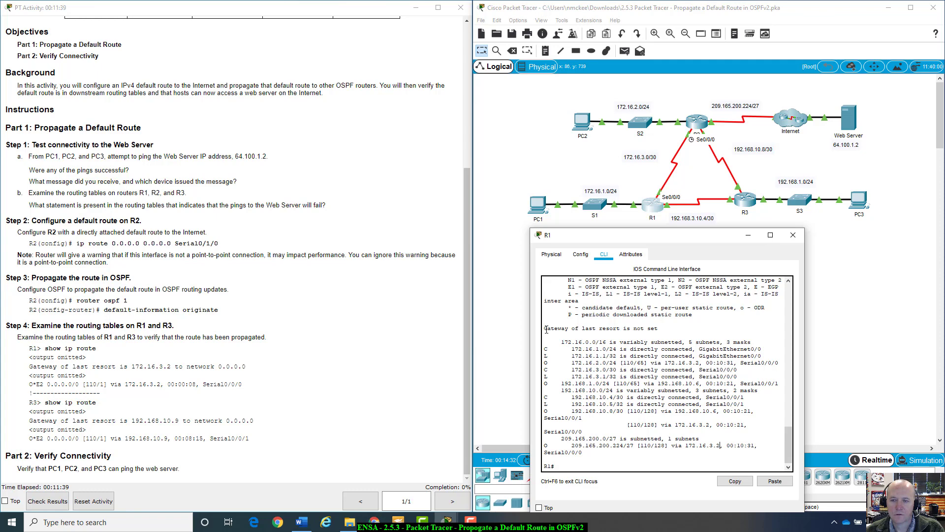
{"action": "scroll", "coordinate": [547, 330], "scroll_direction": "up", "scroll_amount": 2}
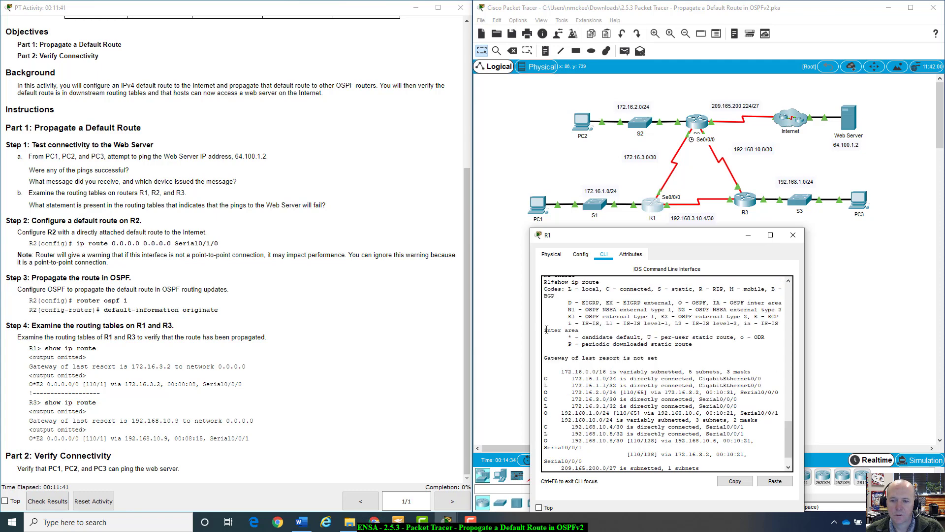
{"action": "scroll", "coordinate": [546, 329], "scroll_direction": "down", "scroll_amount": 2}
{"action": "scroll", "coordinate": [558, 364], "scroll_direction": "up", "scroll_amount": 2}
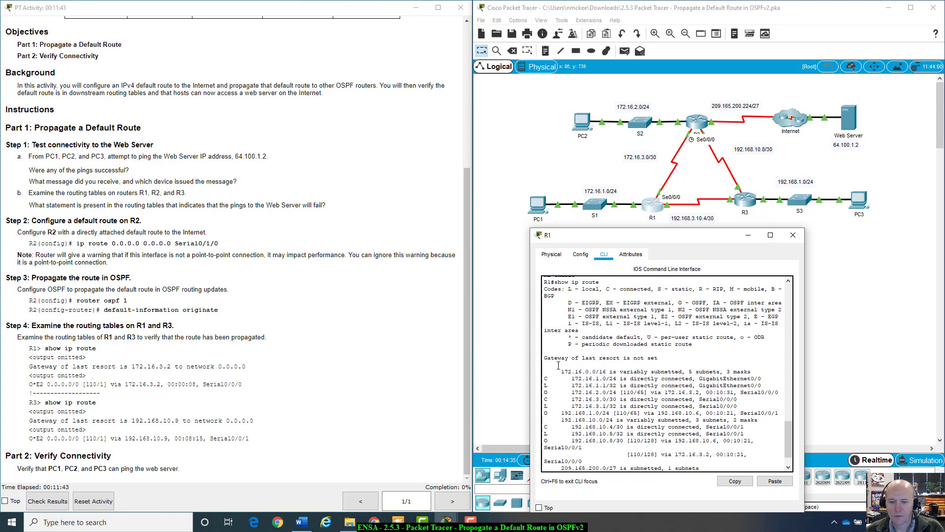
{"action": "scroll", "coordinate": [566, 384], "scroll_direction": "up", "scroll_amount": 5}
{"action": "scroll", "coordinate": [601, 446], "scroll_direction": "down", "scroll_amount": 6}
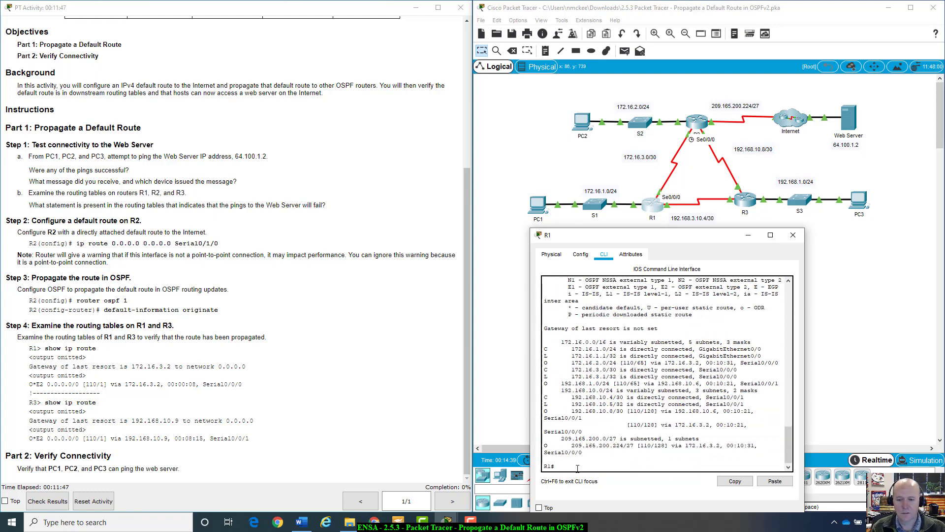
Step: Display R1's running configuration with show run and page through to its end
{"action": "type", "text": "show ro"}
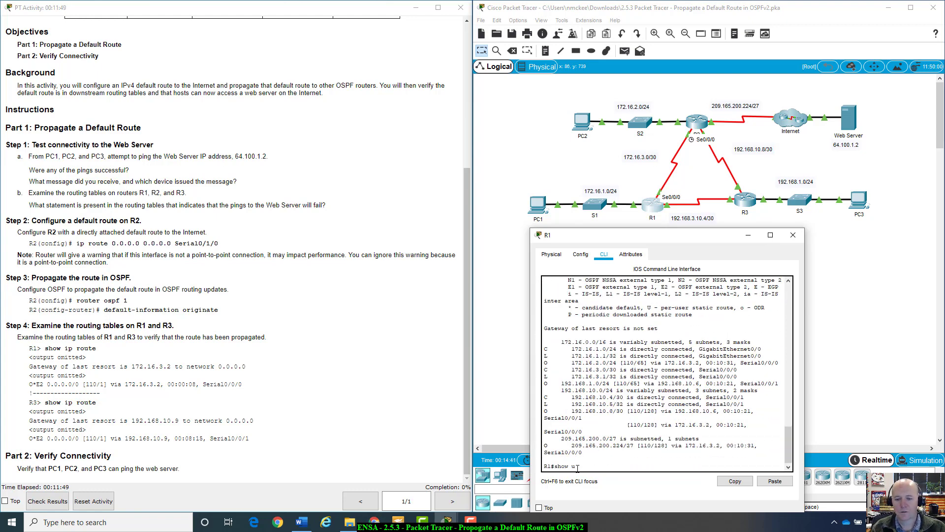
{"action": "type", "text": "n"}
{"action": "key", "text": "Return"}
{"action": "key", "text": "space"}
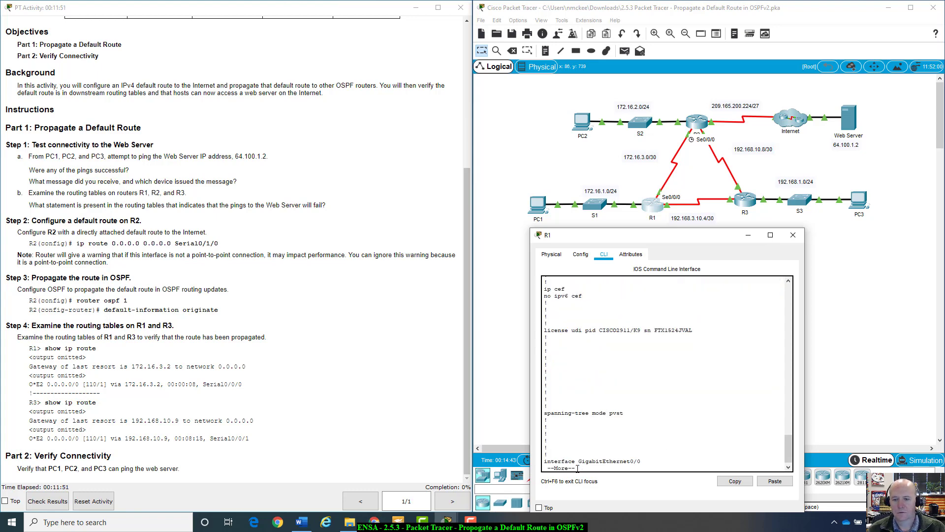
{"action": "key", "text": "space"}
{"action": "key", "text": "space"}
{"action": "key", "text": "space"}
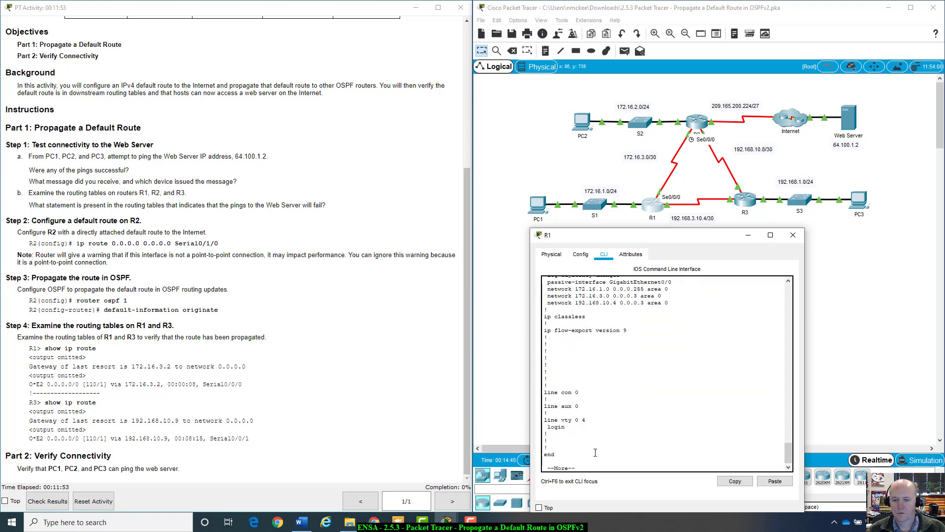
Step: Review R1's OSPF and serial interface configuration and the earlier console output, and close R1's window
{"action": "scroll", "coordinate": [595, 452], "scroll_direction": "up", "scroll_amount": 4}
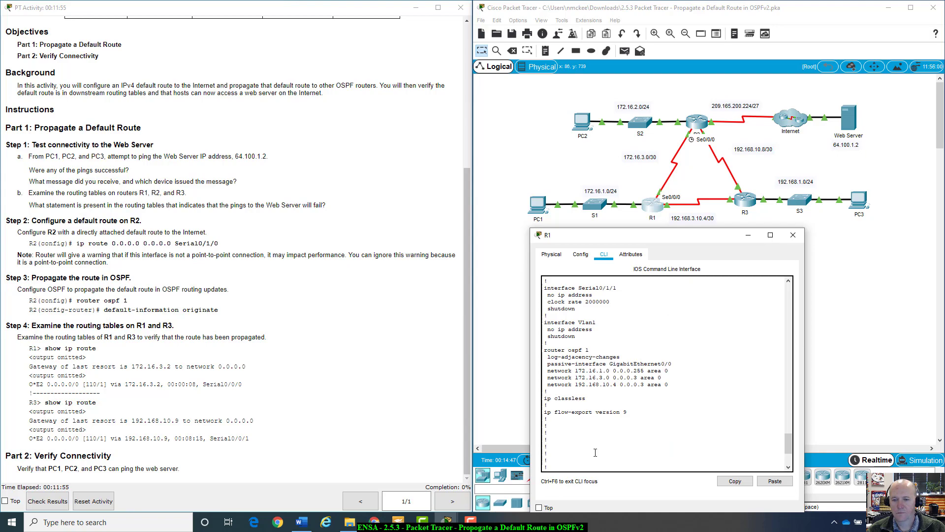
{"action": "scroll", "coordinate": [595, 453], "scroll_direction": "up", "scroll_amount": 8}
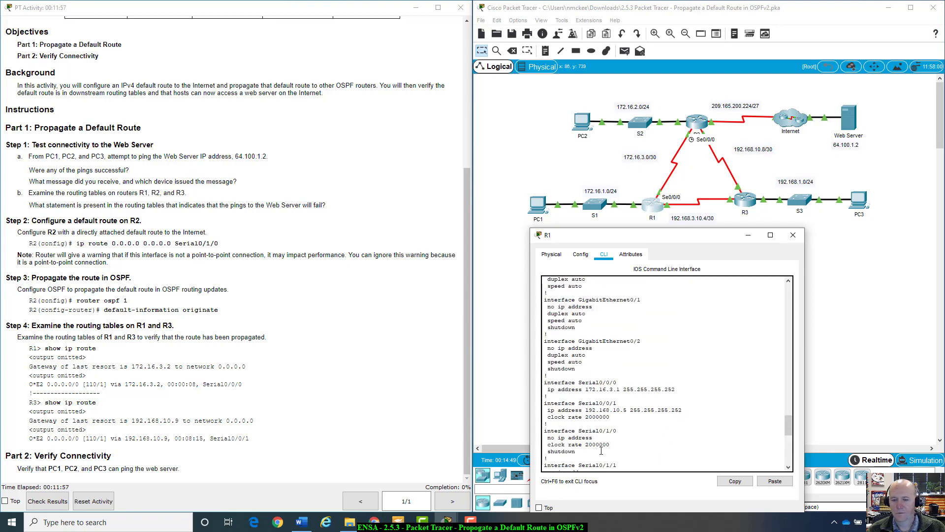
{"action": "scroll", "coordinate": [601, 450], "scroll_direction": "up", "scroll_amount": 15}
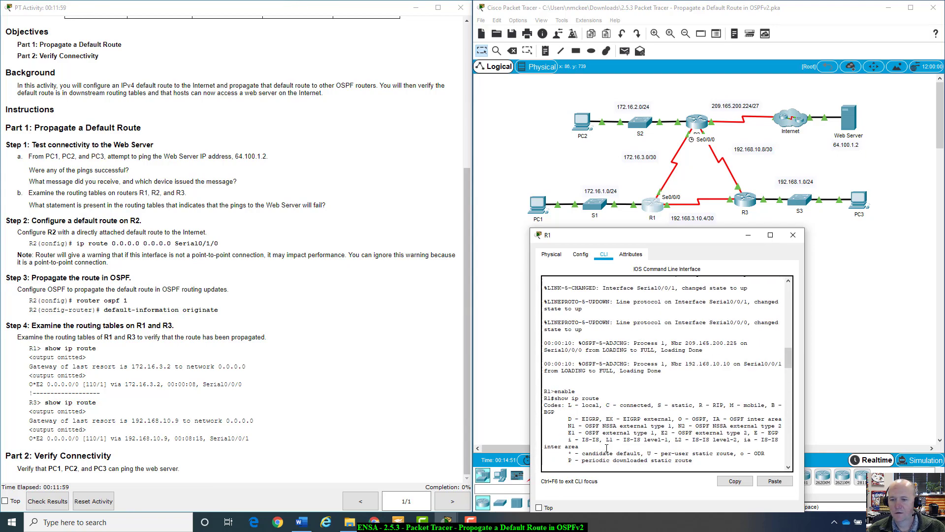
{"action": "scroll", "coordinate": [607, 447], "scroll_direction": "up", "scroll_amount": 15}
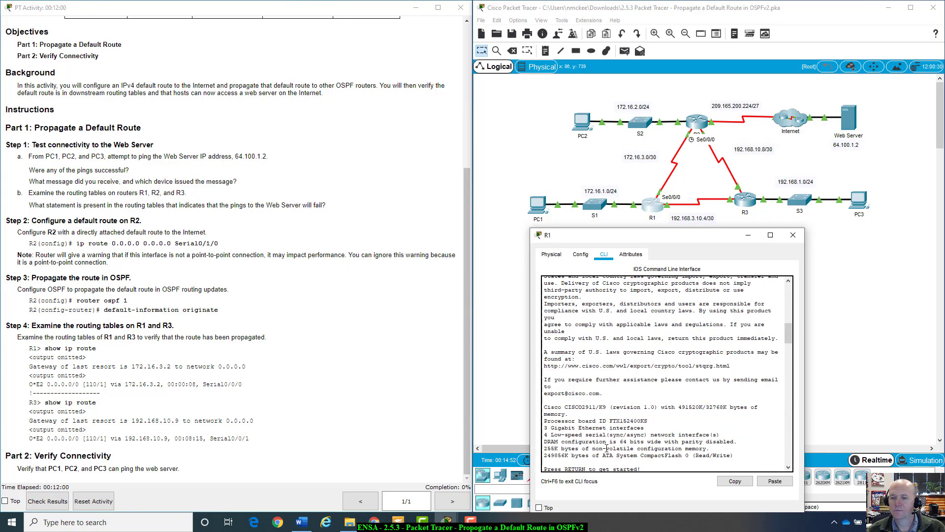
{"action": "left_click", "coordinate": [800, 234]}
Step: Open router R2's command line interface and display its routing table with show ip route
{"action": "left_click", "coordinate": [697, 120]}
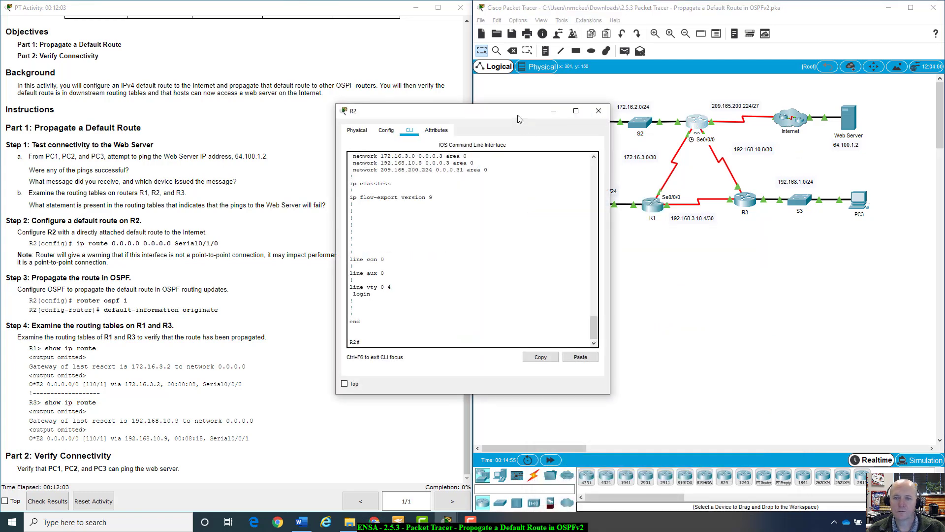
{"action": "left_click_drag", "start_coordinate": [518, 118], "coordinate": [727, 147]}
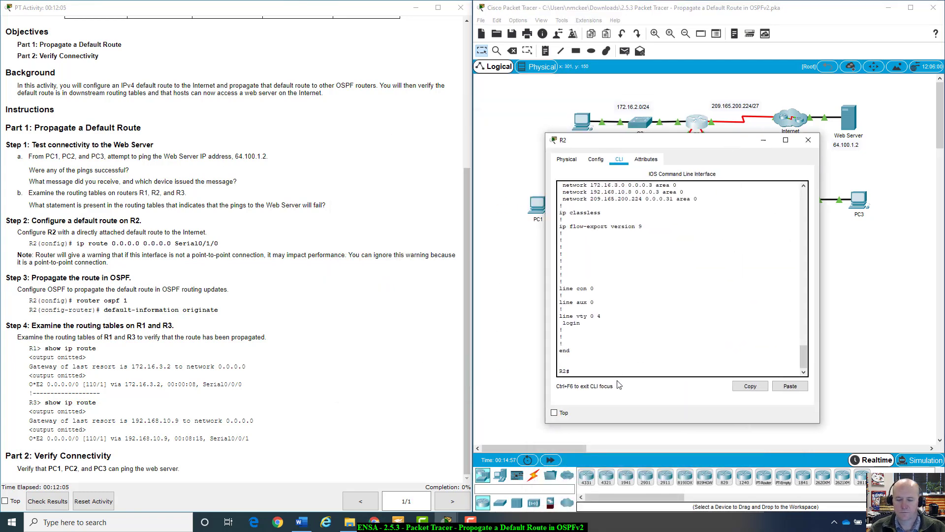
{"action": "type", "text": "show ip route"}
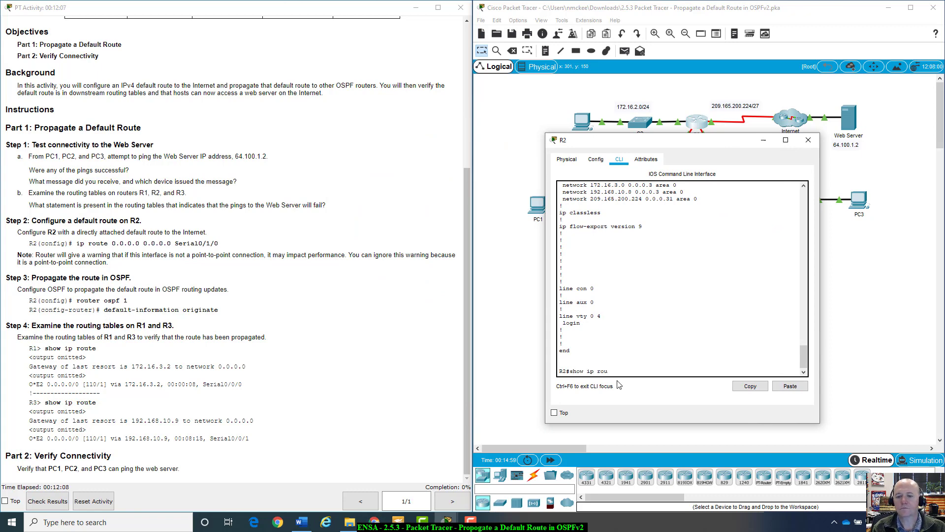
{"action": "key", "text": "Return"}
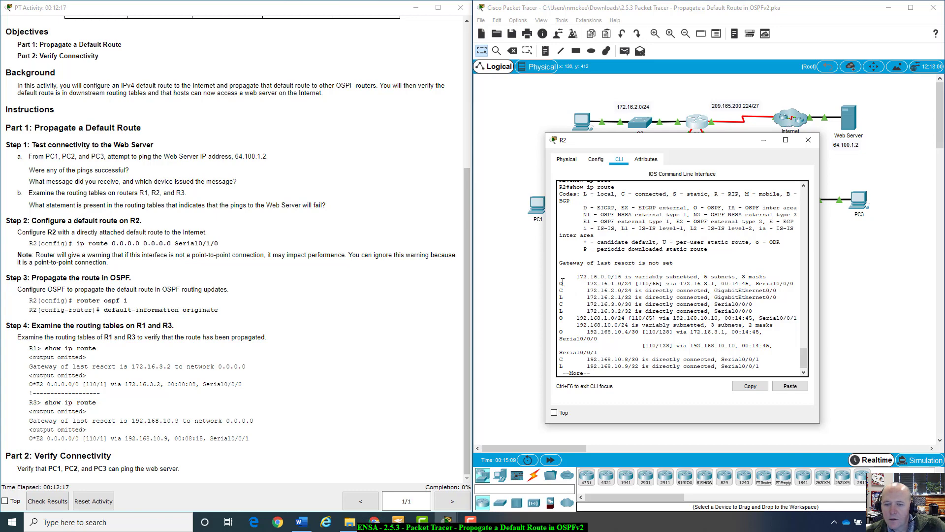
Step: Examine R2's 172.16.0.0 routes, the rest of its routing table and the gateway of last resort line, and close R2's window
{"action": "left_click_drag", "start_coordinate": [559, 284], "coordinate": [755, 311]}
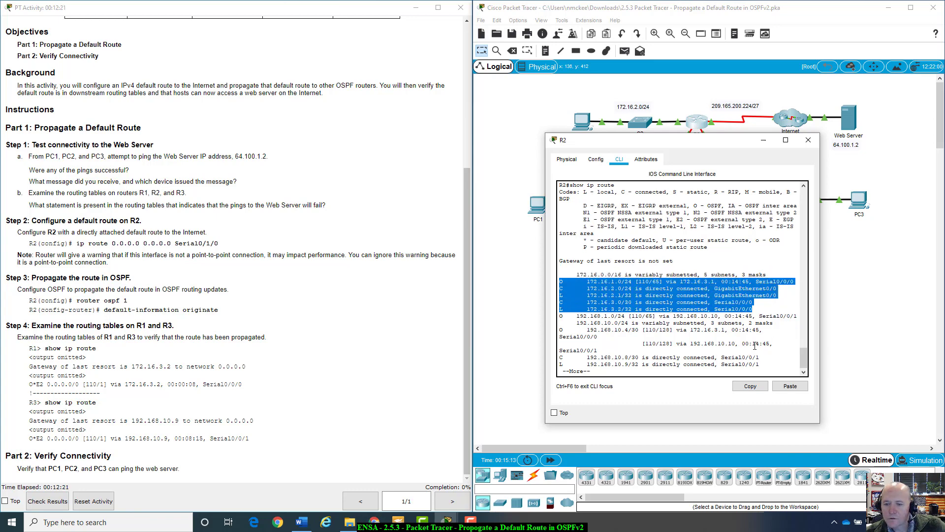
{"action": "key", "text": "space"}
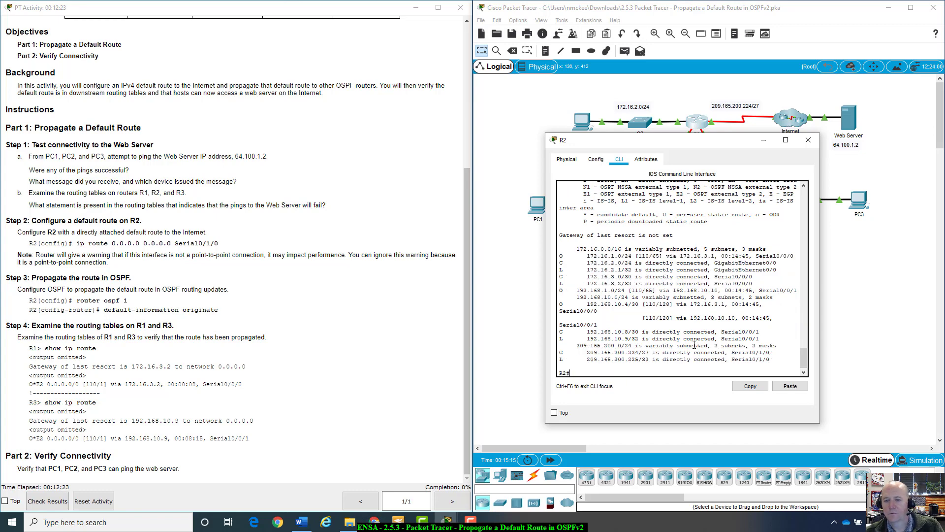
{"action": "scroll", "coordinate": [695, 345], "scroll_direction": "up", "scroll_amount": 4}
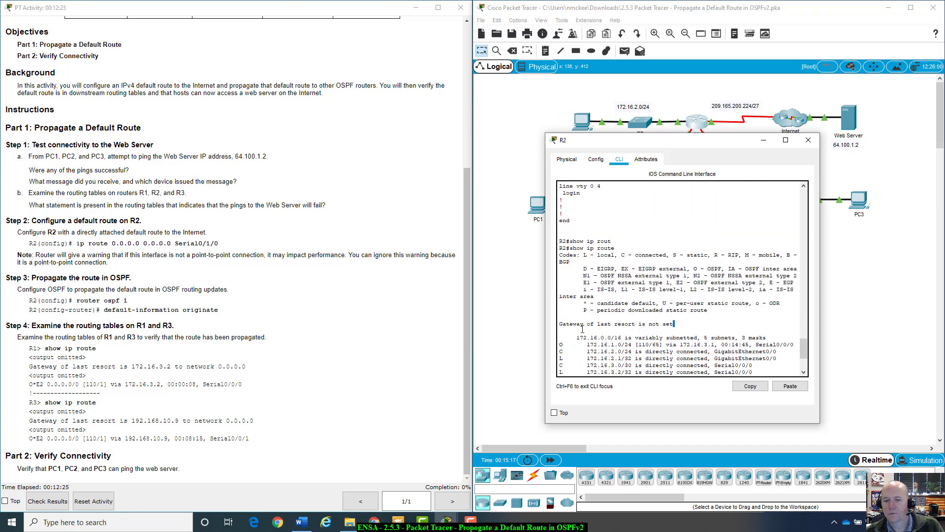
{"action": "left_click_drag", "start_coordinate": [673, 324], "coordinate": [559, 325]}
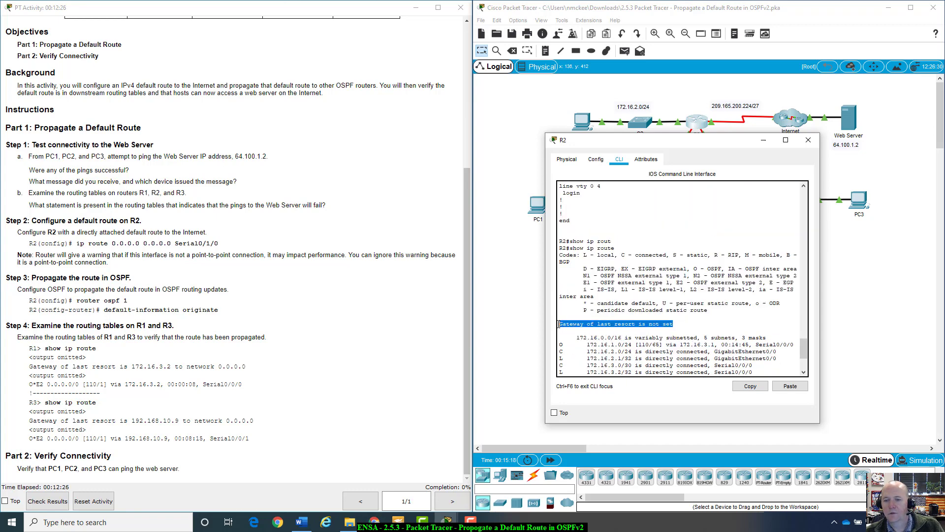
{"action": "left_click", "coordinate": [808, 140]}
Step: Open router R3's command line interface, enter privileged EXEC mode and display its routing table with show ip route
{"action": "left_click", "coordinate": [743, 200]}
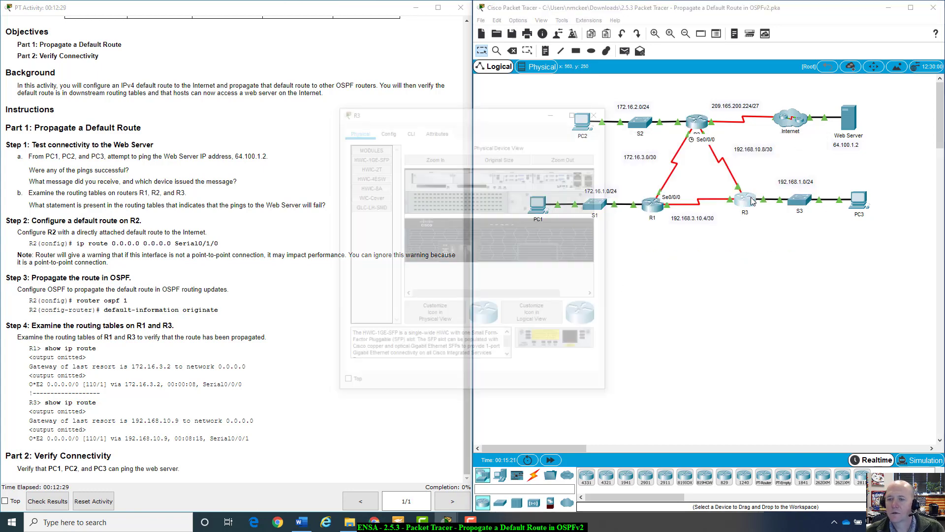
{"action": "left_click_drag", "start_coordinate": [518, 118], "coordinate": [686, 168]}
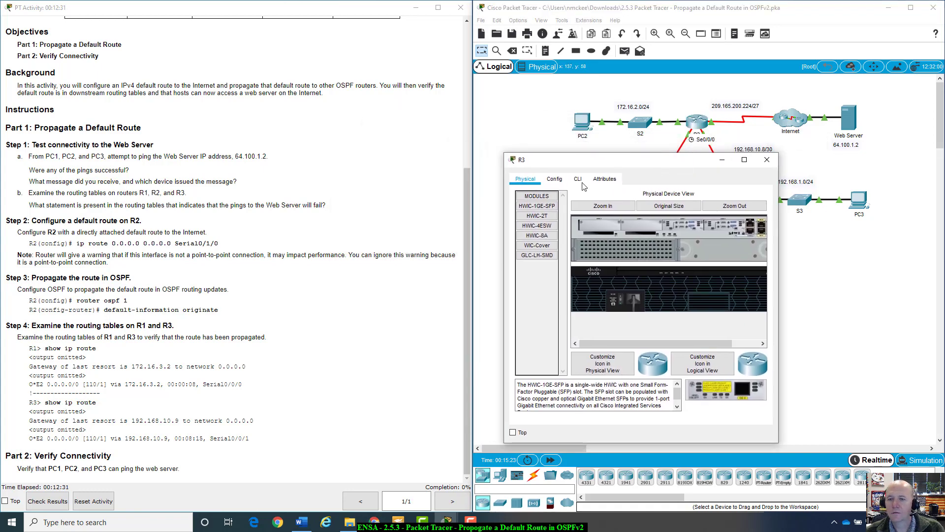
{"action": "left_click", "coordinate": [578, 179]}
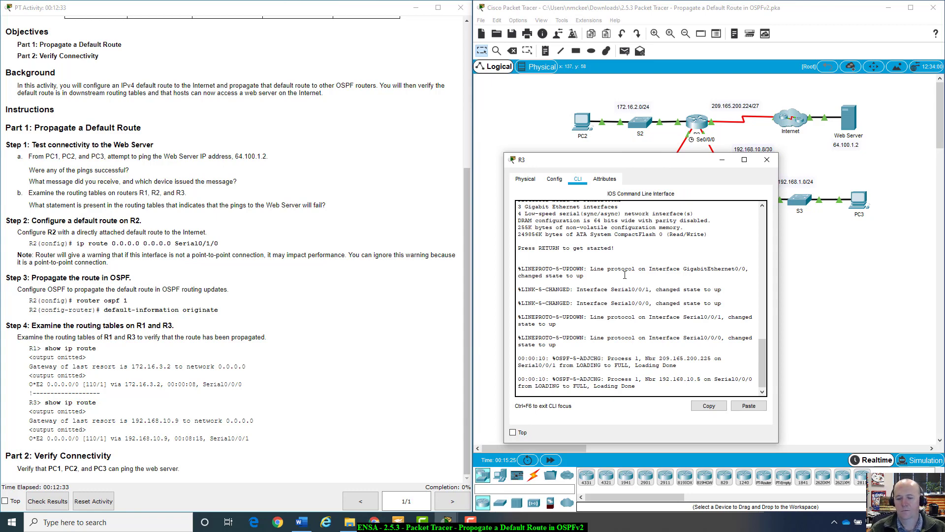
{"action": "key", "text": "Return"}
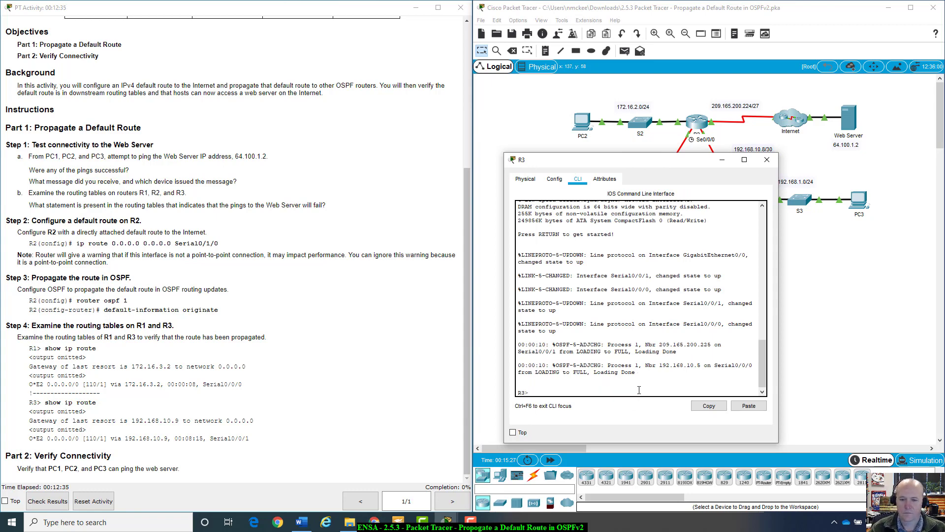
{"action": "type", "text": "enable"}
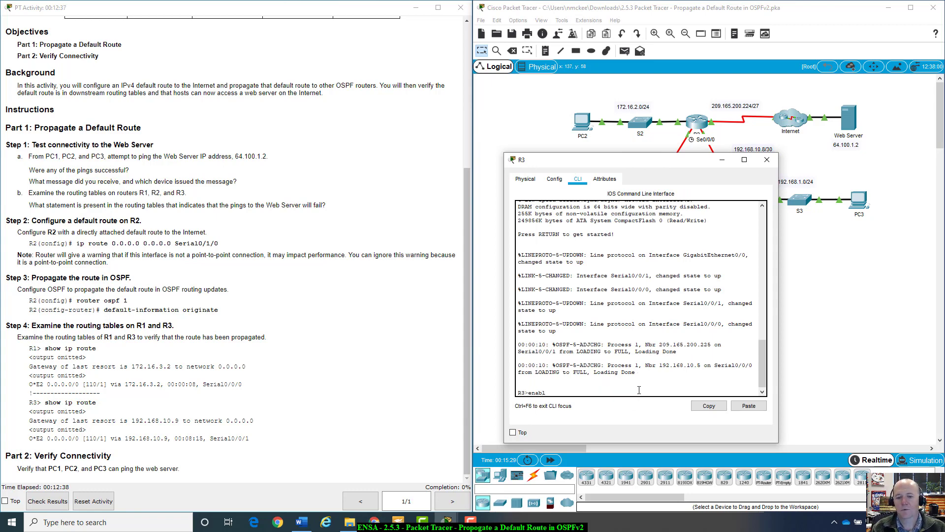
{"action": "key", "text": "Return"}
{"action": "type", "text": "show ip ro"}
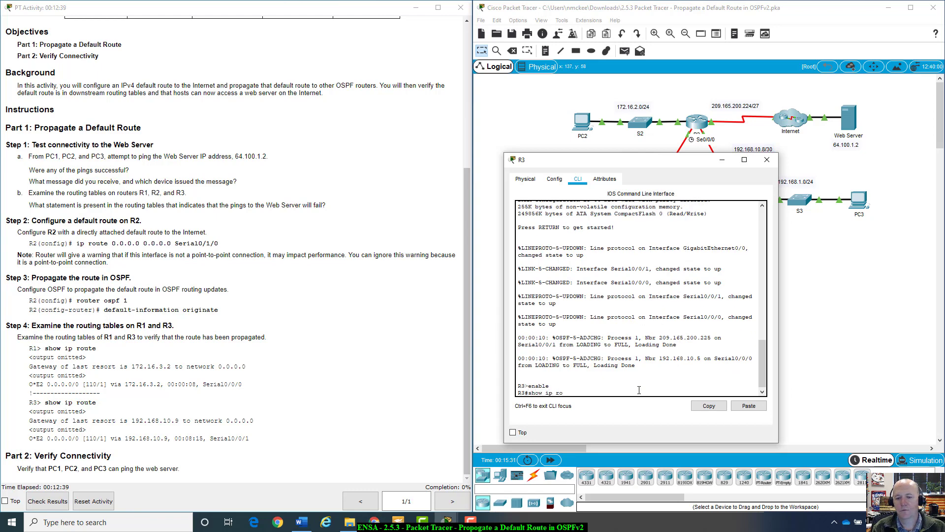
{"action": "type", "text": "ute"}
{"action": "key", "text": "Return"}
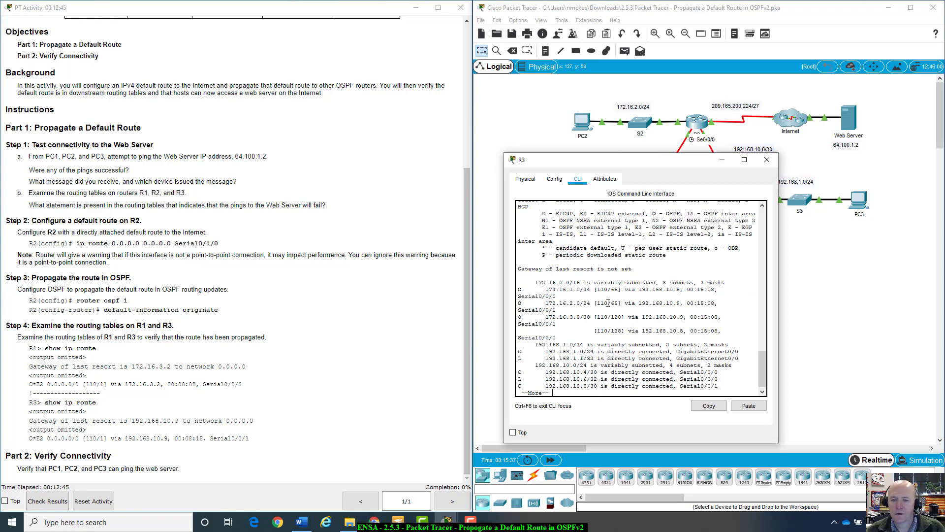
Step: Examine R3's routing table through to its end, check the gateway of last resort line, and close R3's window
{"action": "scroll", "coordinate": [614, 309], "scroll_direction": "down", "scroll_amount": 1}
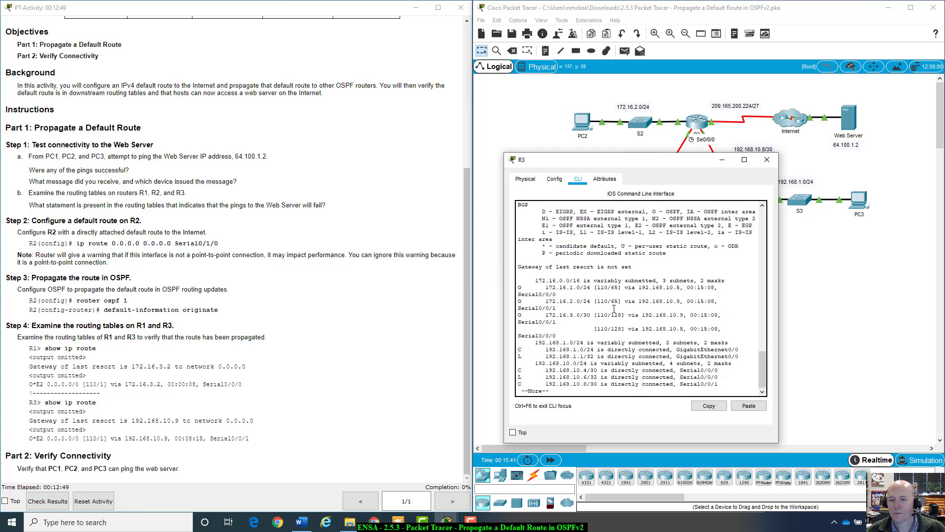
{"action": "key", "text": "space"}
{"action": "scroll", "coordinate": [609, 355], "scroll_direction": "up", "scroll_amount": 3}
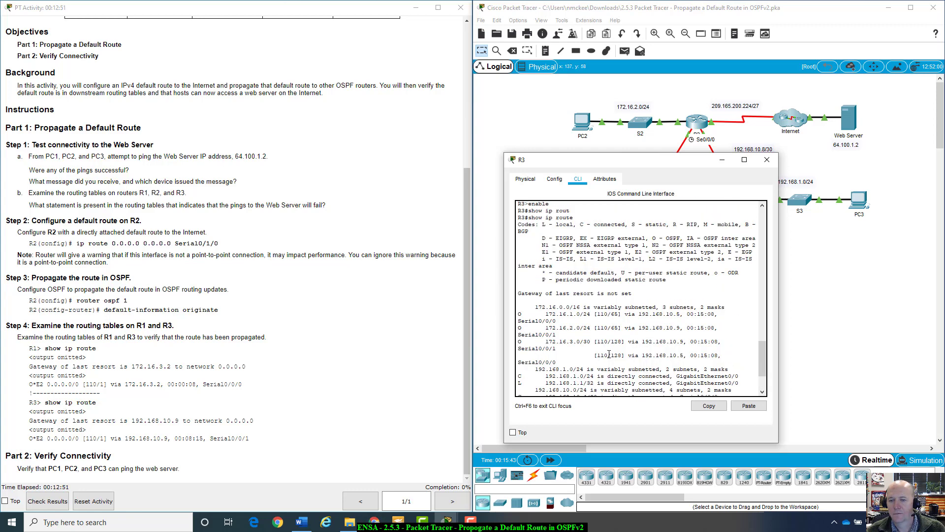
{"action": "left_click", "coordinate": [767, 159]}
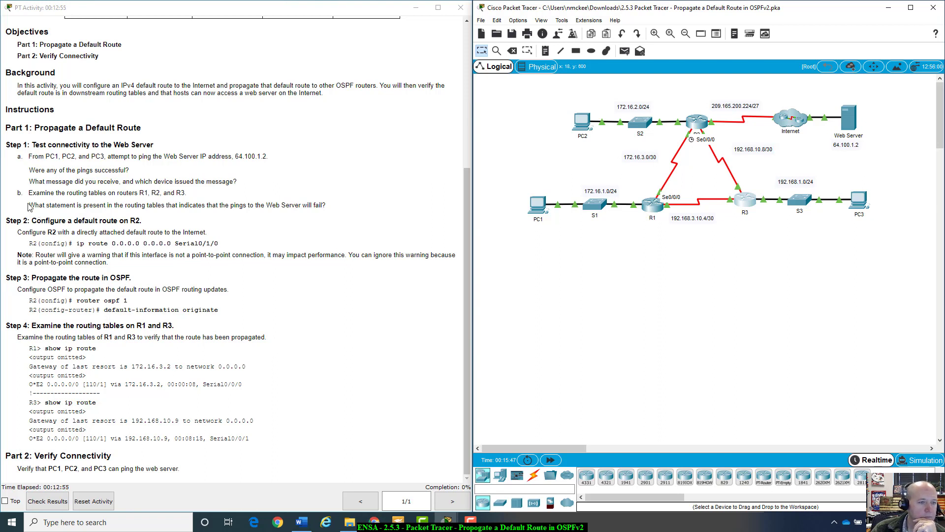
Step: Highlight the Step 1 question about which routing table statement indicates that pings to the Web Server will fail
{"action": "left_click_drag", "start_coordinate": [29, 205], "coordinate": [338, 206]}
{"action": "left_click", "coordinate": [339, 206]}
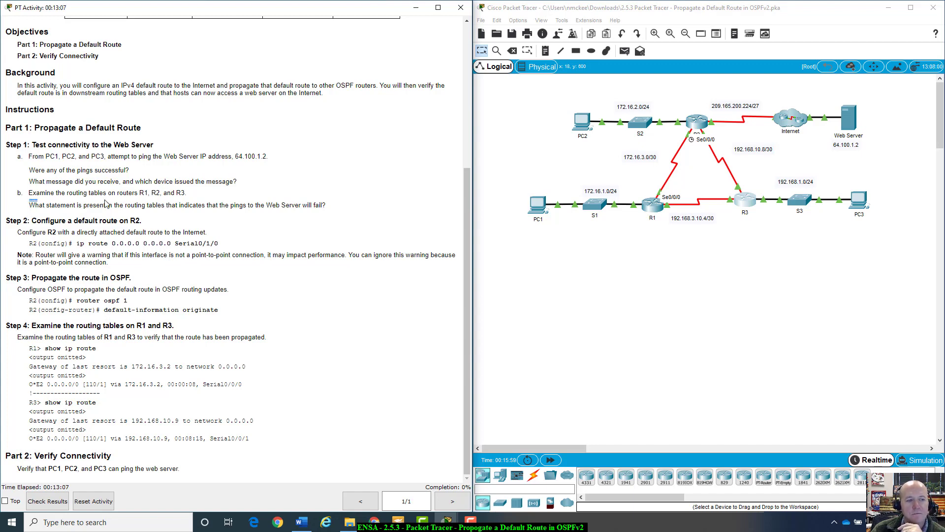
{"action": "left_click_drag", "start_coordinate": [31, 204], "coordinate": [329, 212]}
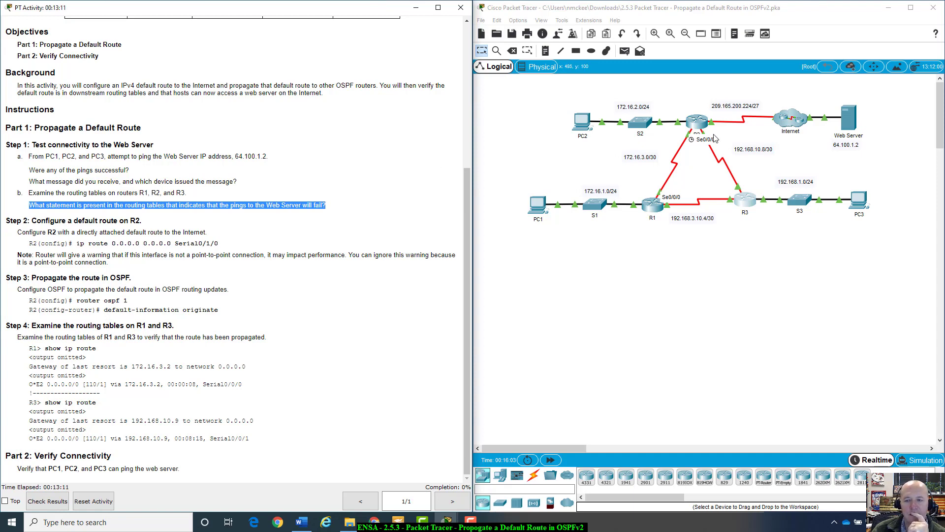
Step: Open router R2's command line interface and enter global configuration mode with config t
{"action": "left_click", "coordinate": [161, 227]}
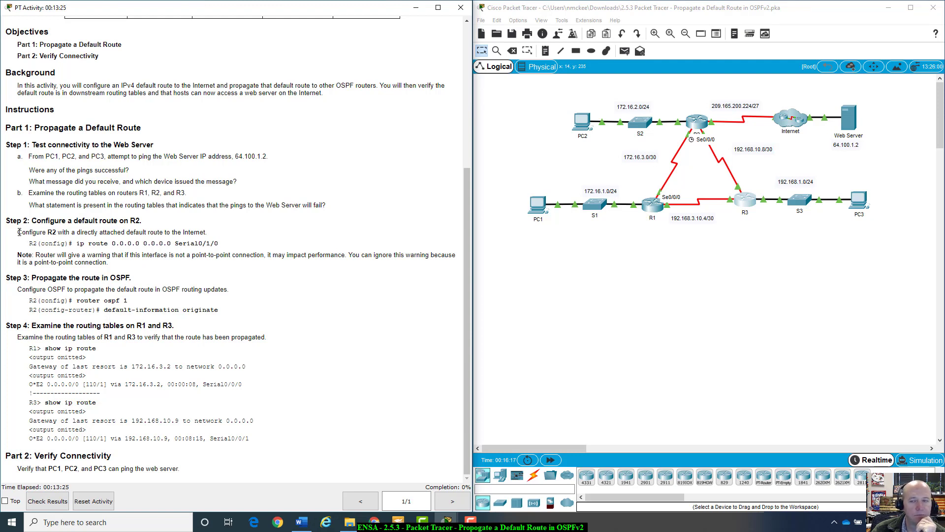
{"action": "left_click", "coordinate": [697, 121]}
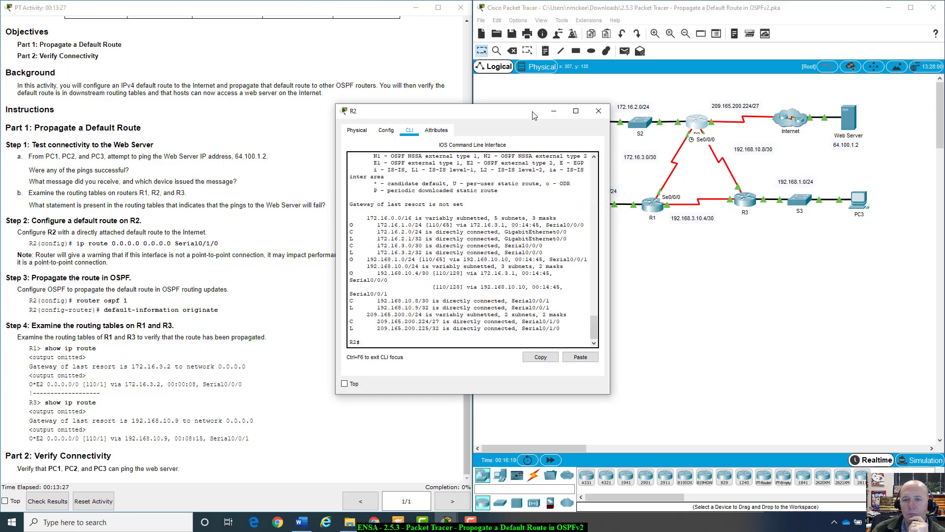
{"action": "left_click_drag", "start_coordinate": [535, 115], "coordinate": [678, 136]}
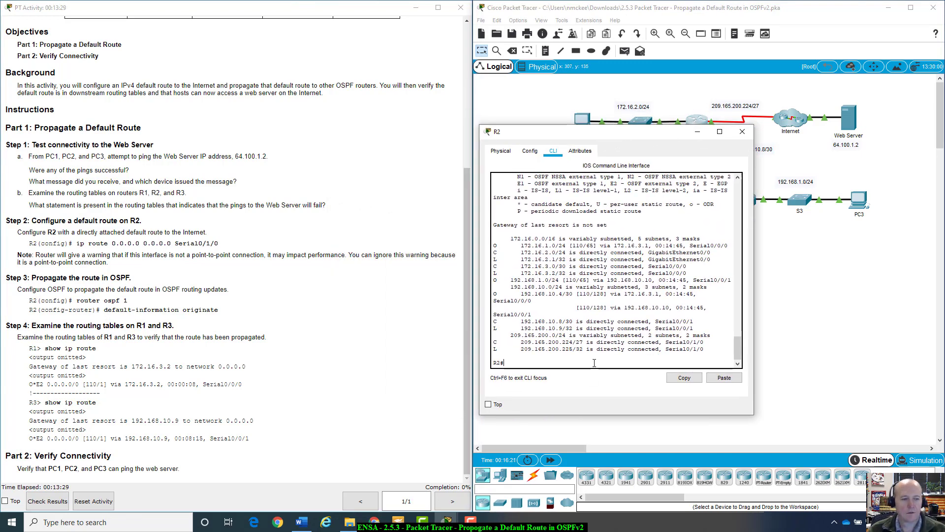
{"action": "type", "text": "conif"}
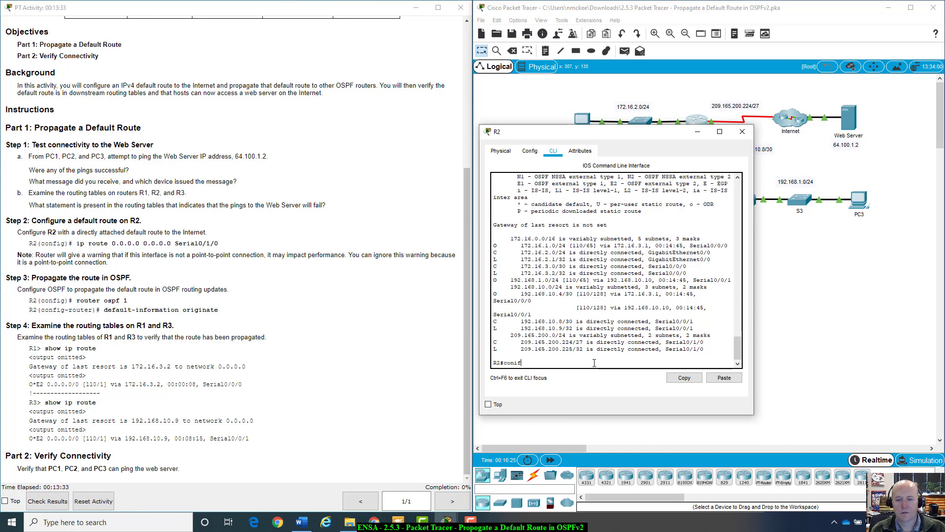
{"action": "type", "text": "fig t"}
{"action": "key", "text": "Return"}
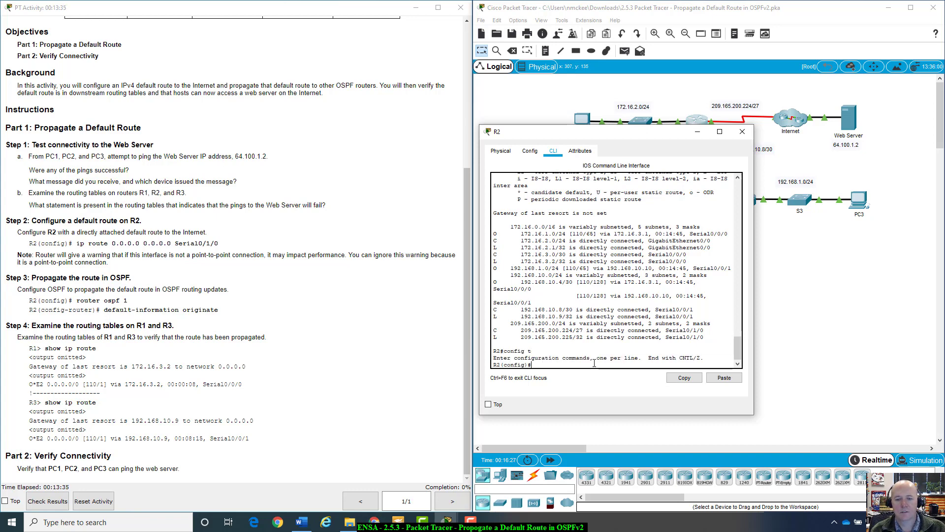
Step: Configure a directly attached default route on R2 with ip route 0.0.0.0 0.0.0.0 serial0/1/0
{"action": "type", "text": "ip "}
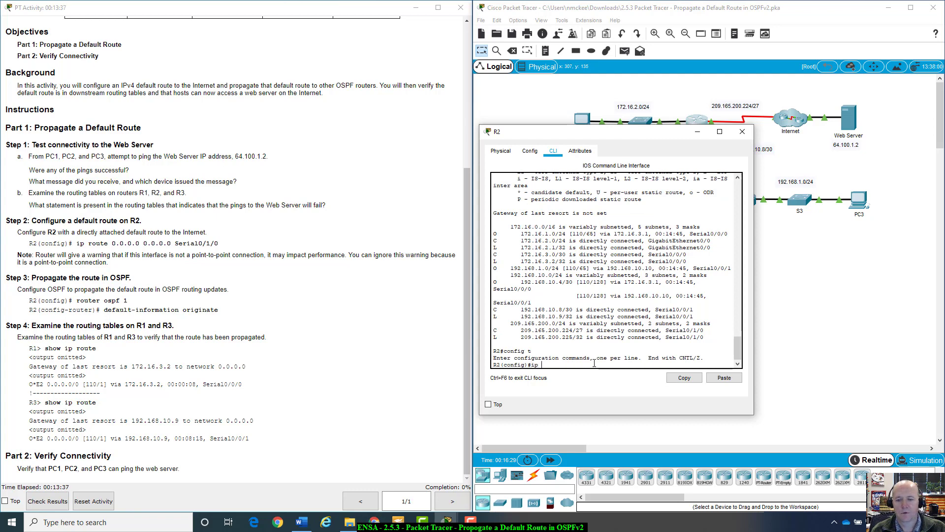
{"action": "type", "text": "route 0.0."}
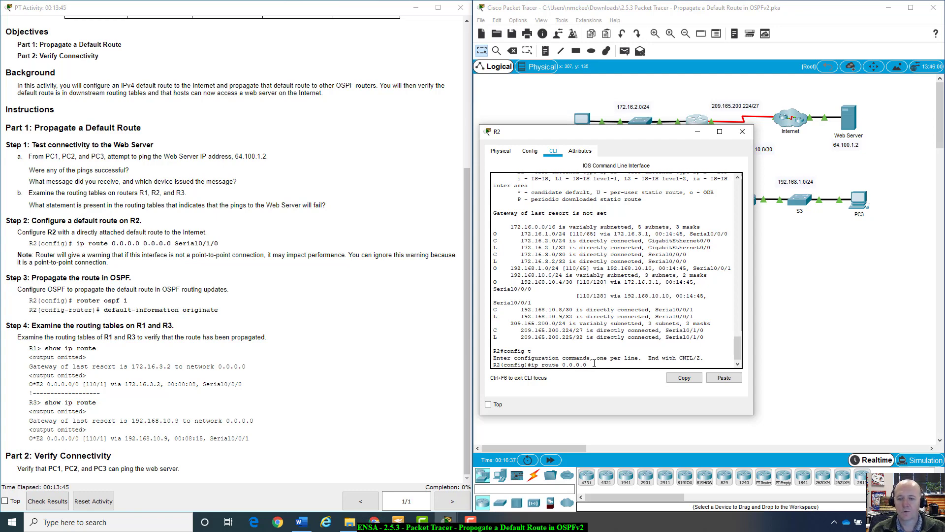
{"action": "type", "text": "0.0.0."}
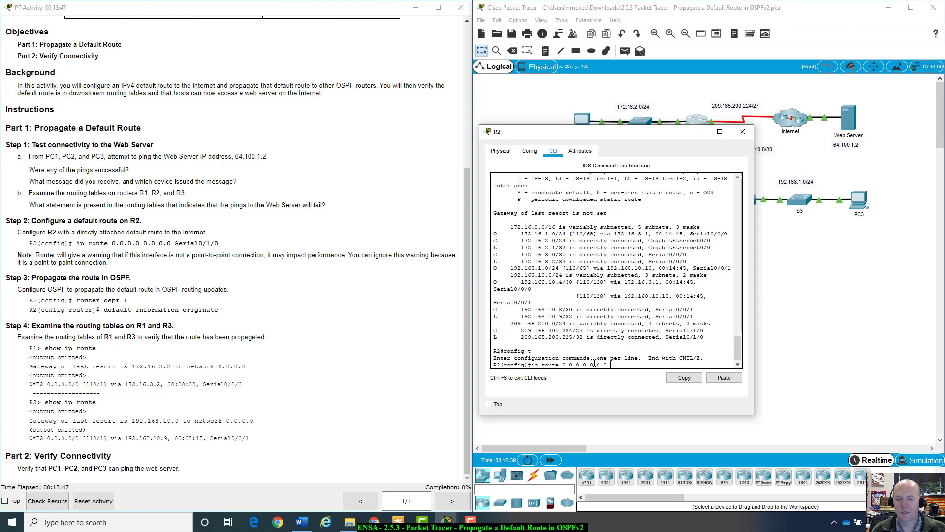
{"action": "type", "text": "0 "}
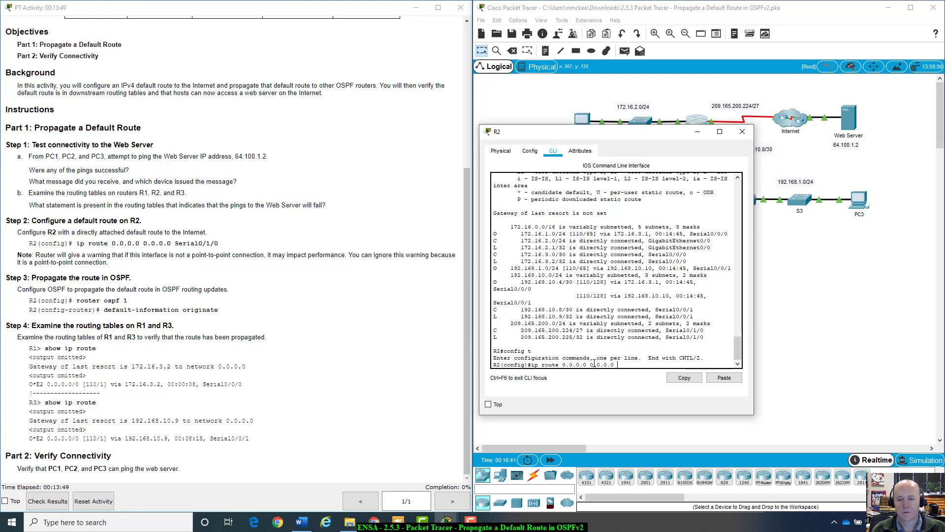
{"action": "type", "text": "ser"}
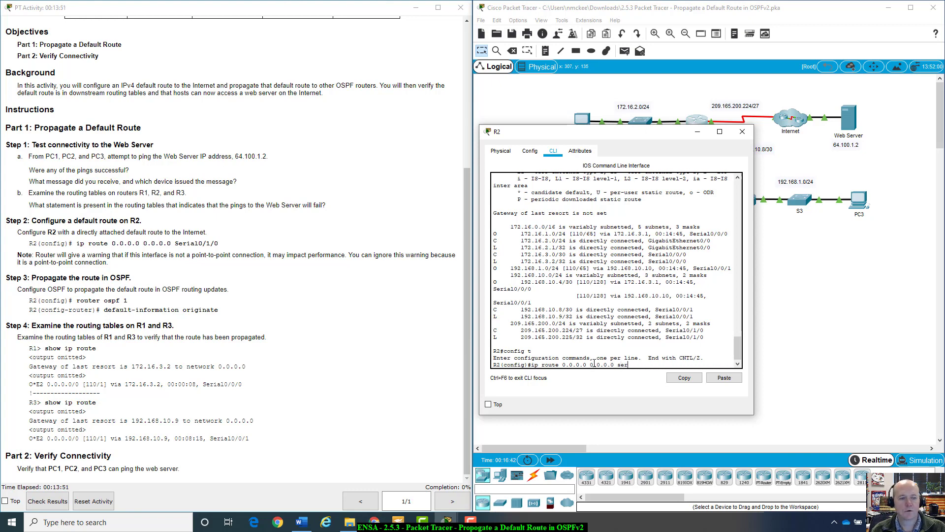
{"action": "type", "text": "ial0/0"}
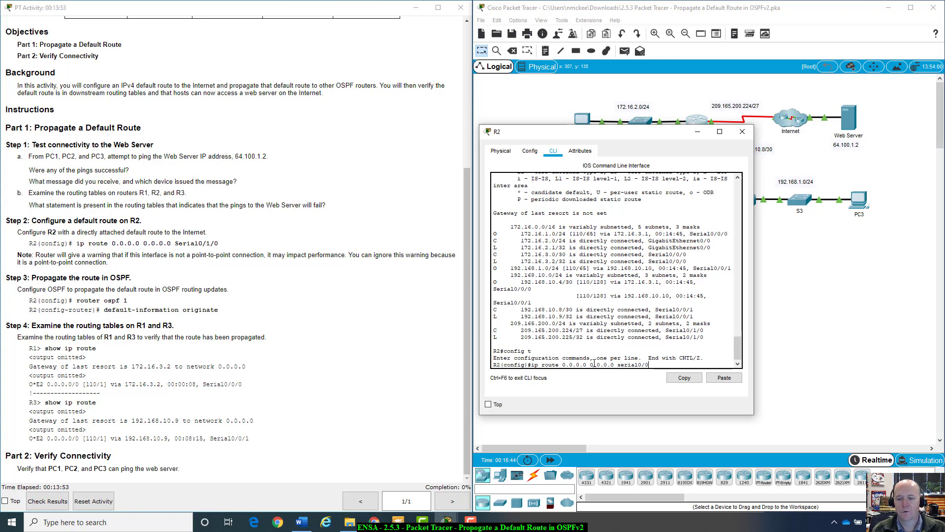
{"action": "key", "text": "BackSpace"}
{"action": "type", "text": "1/0"}
{"action": "key", "text": "Return"}
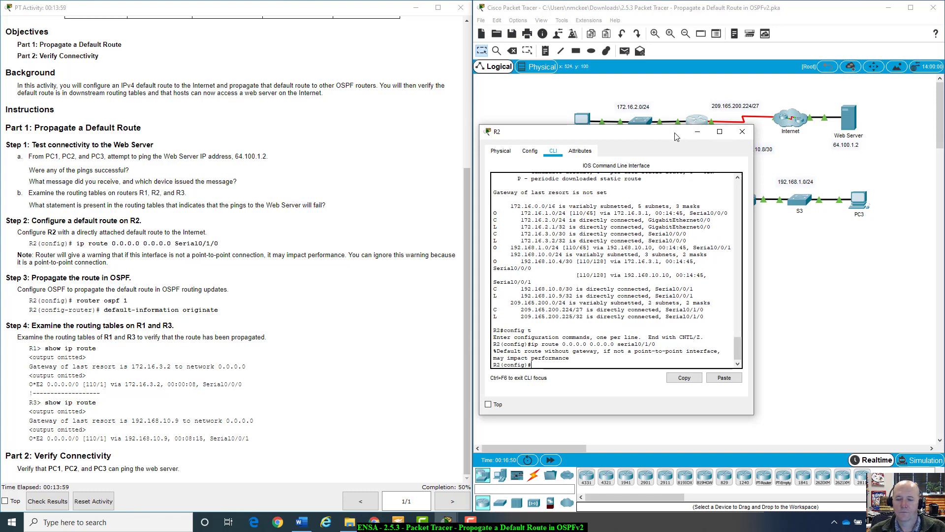
Step: Check the port label on R2's link to the Internet cloud and read the Step 2 note about the point-to-point interface warning
{"action": "left_click_drag", "start_coordinate": [676, 142], "coordinate": [675, 243]}
{"action": "left_click", "coordinate": [916, 237]}
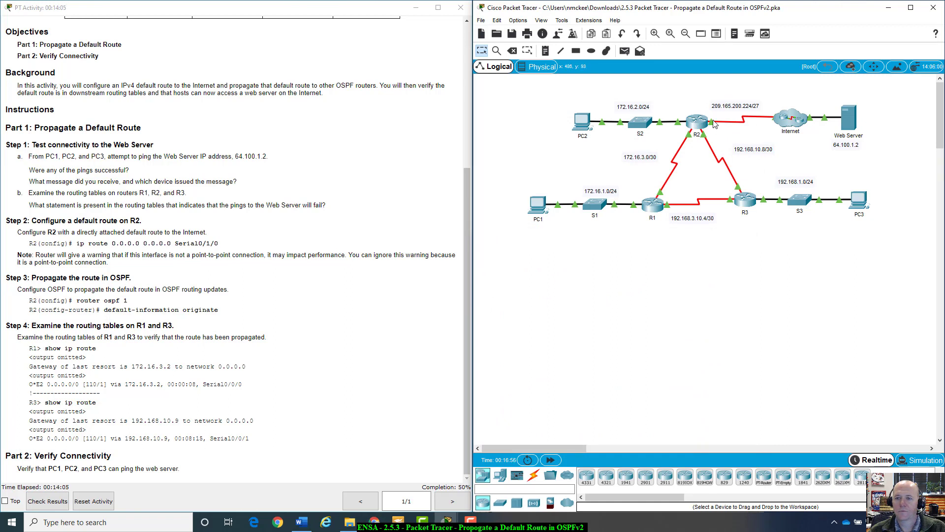
{"action": "mouse_move", "coordinate": [715, 125]}
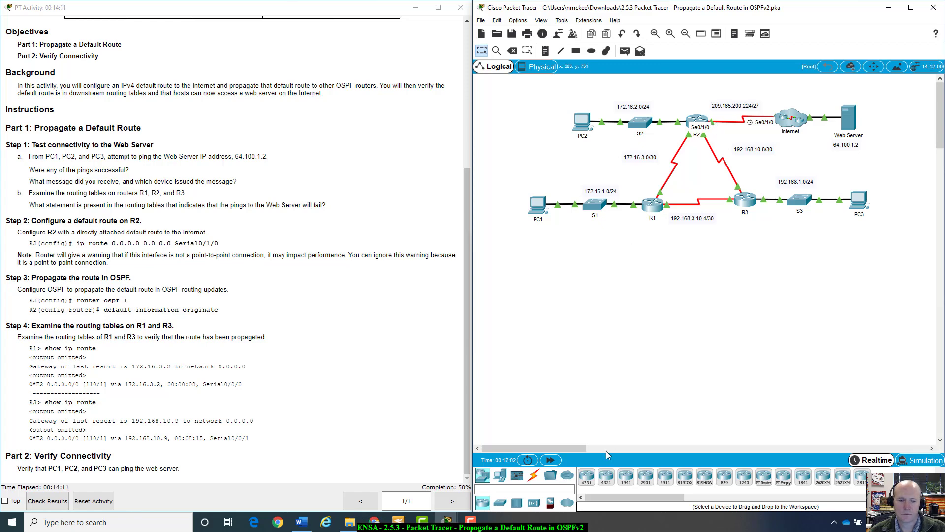
{"action": "left_click", "coordinate": [703, 120]}
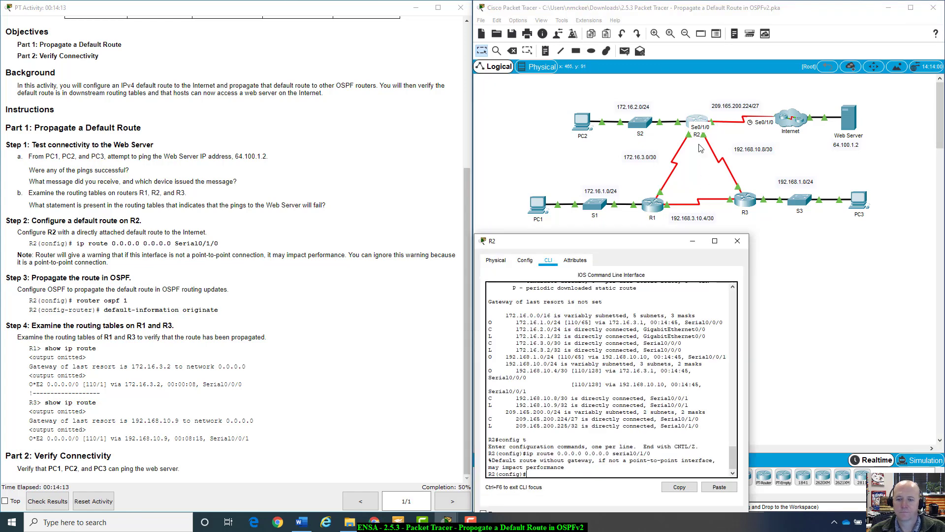
{"action": "left_click_drag", "start_coordinate": [632, 248], "coordinate": [718, 132]}
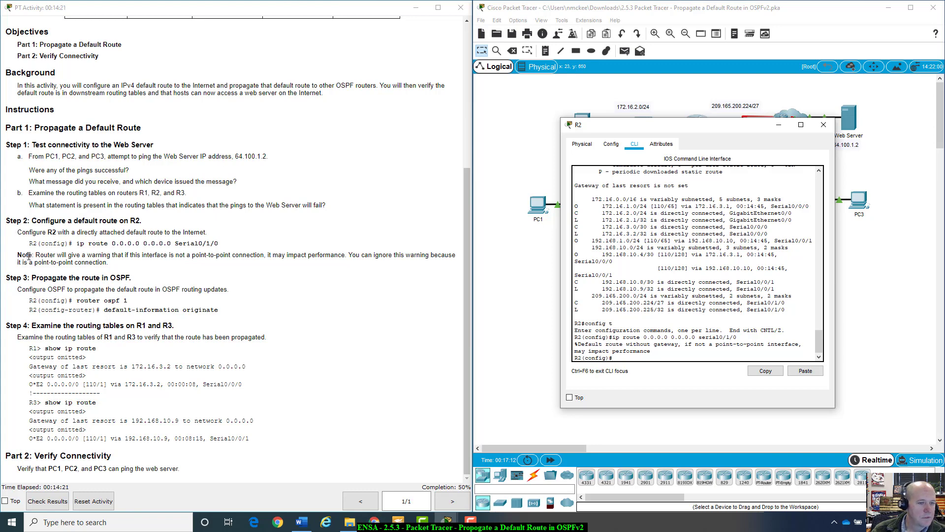
{"action": "left_click_drag", "start_coordinate": [18, 255], "coordinate": [375, 272]}
{"action": "left_click", "coordinate": [304, 267]}
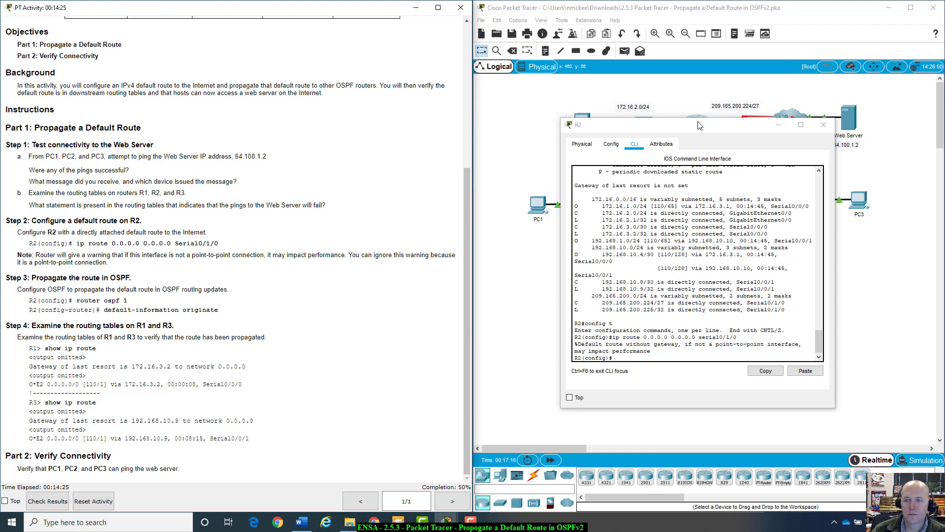
Step: Enter OSPF router configuration mode for process 1 on R2 with router ospf 1
{"action": "left_click_drag", "start_coordinate": [699, 125], "coordinate": [680, 153]}
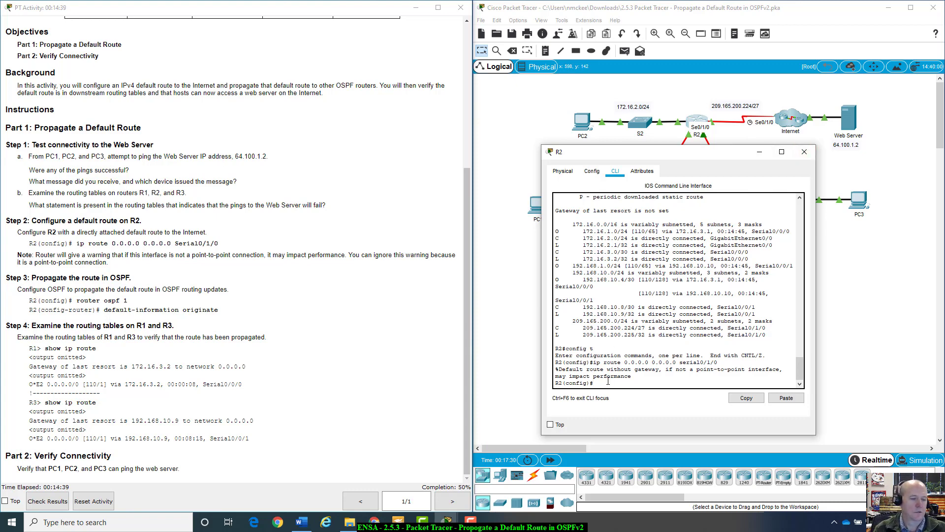
{"action": "type", "text": "router"}
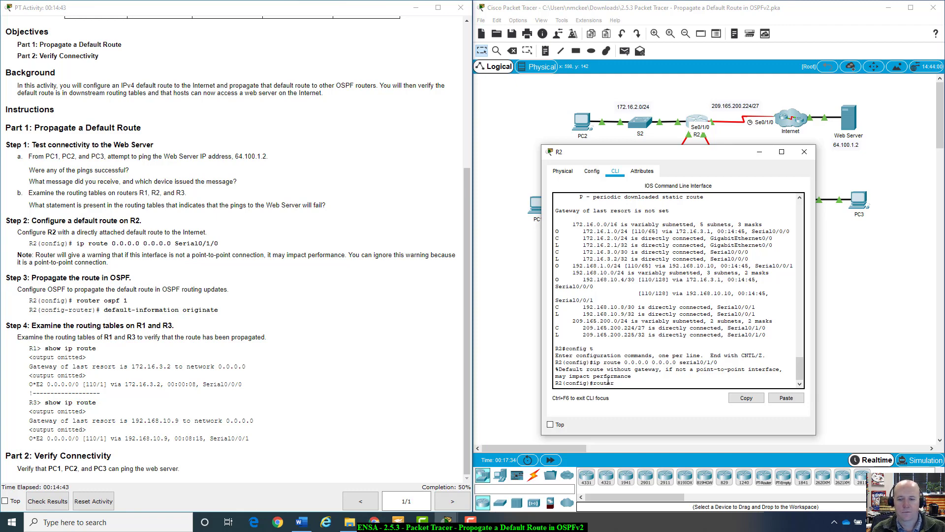
{"action": "type", "text": " os"}
{"action": "key", "text": "Tab"}
{"action": "type", "text": "1"}
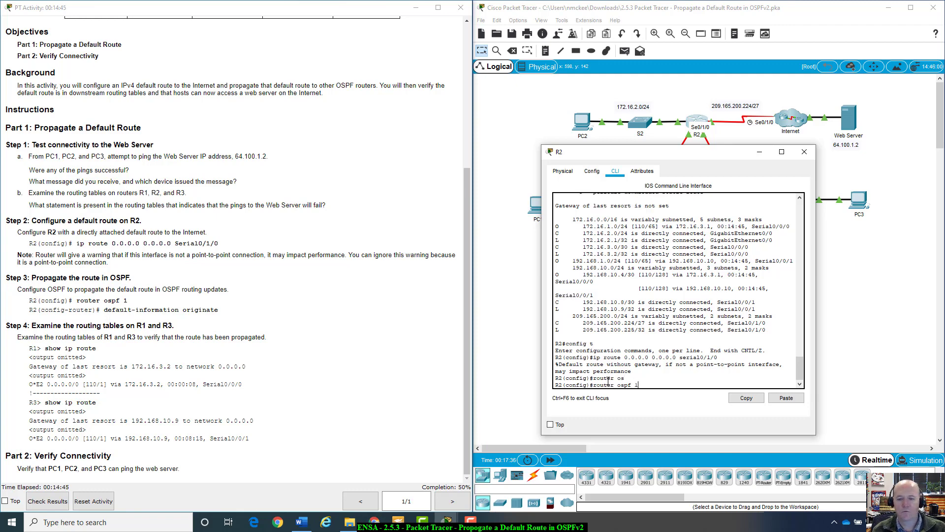
{"action": "key", "text": "Return"}
Step: Propagate the default route in R2's OSPF updates with default-information originate
{"action": "type", "text": "de"}
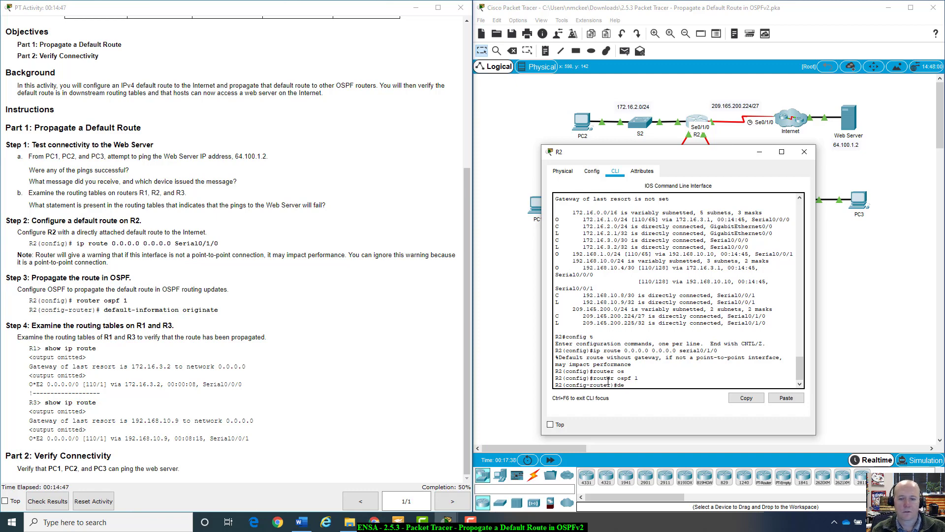
{"action": "type", "text": "fu"}
{"action": "key", "text": "Tab"}
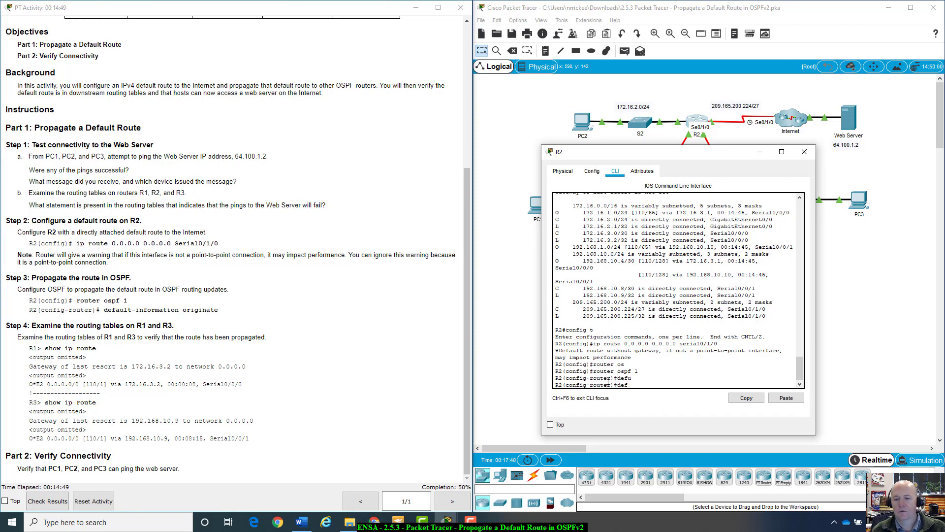
{"action": "key", "text": "Tab"}
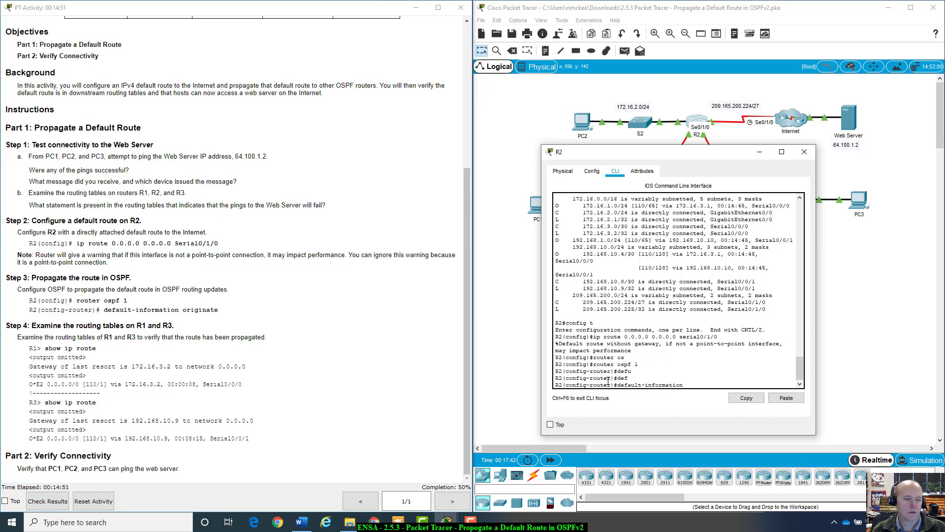
{"action": "type", "text": "or"}
{"action": "key", "text": "Tab"}
{"action": "key", "text": "Return"}
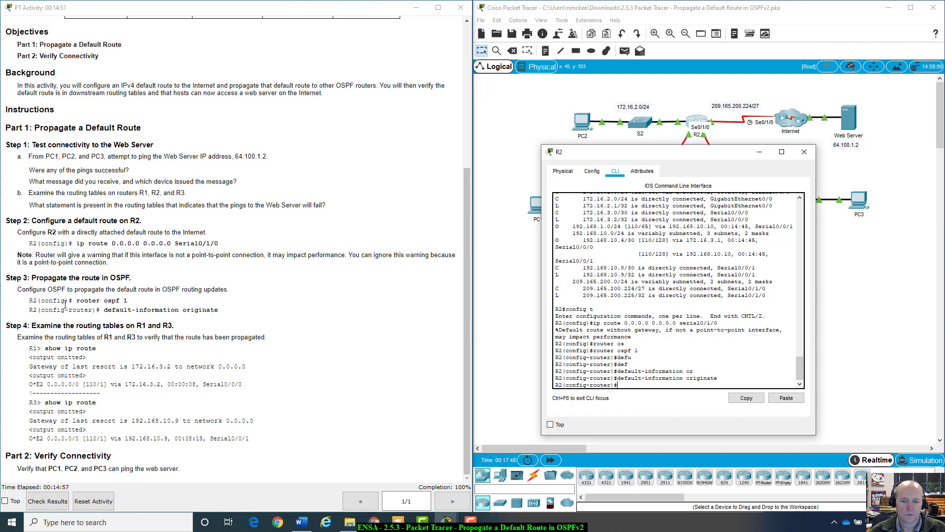
Step: Fast-forward the network's simulation time three times
{"action": "left_click_drag", "start_coordinate": [665, 334], "coordinate": [698, 128]}
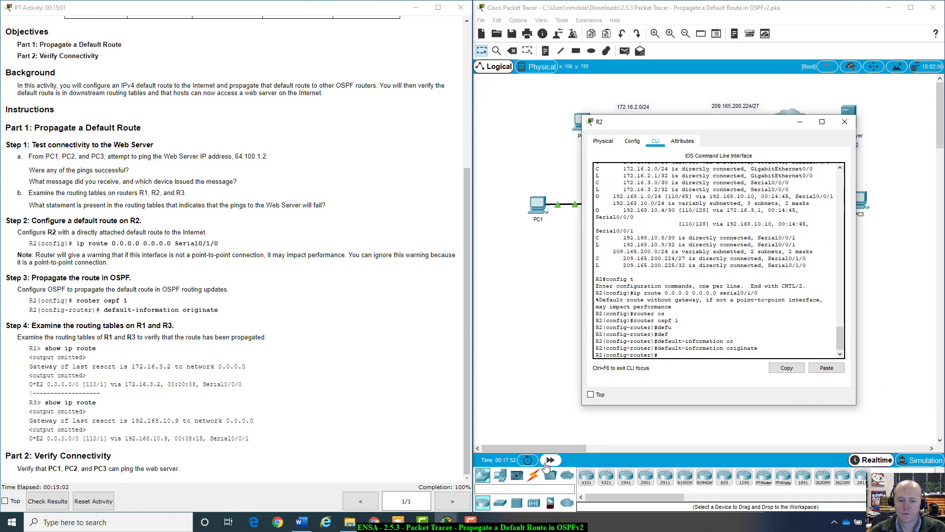
{"action": "left_click", "coordinate": [551, 460]}
{"action": "left_click", "coordinate": [551, 460]}
{"action": "left_click", "coordinate": [550, 460]}
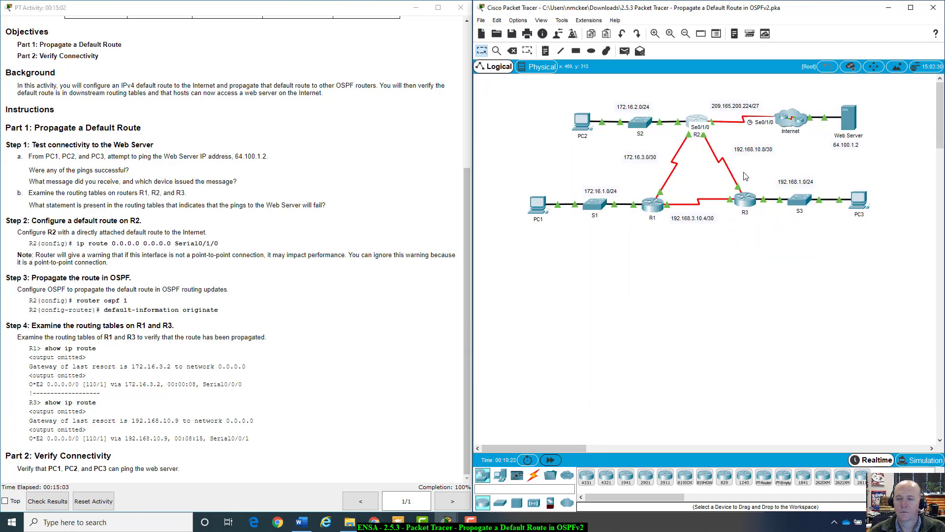
Step: Reopen R2's command line interface and compare the entered OSPF commands with the Step 3 instructions
{"action": "left_click", "coordinate": [696, 122]}
{"action": "left_click_drag", "start_coordinate": [694, 121], "coordinate": [762, 101]}
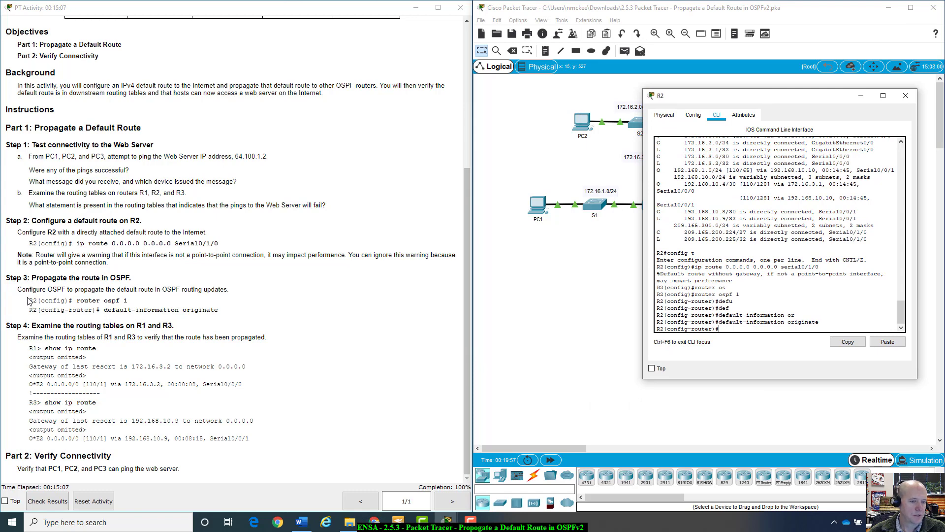
{"action": "left_click", "coordinate": [614, 250]}
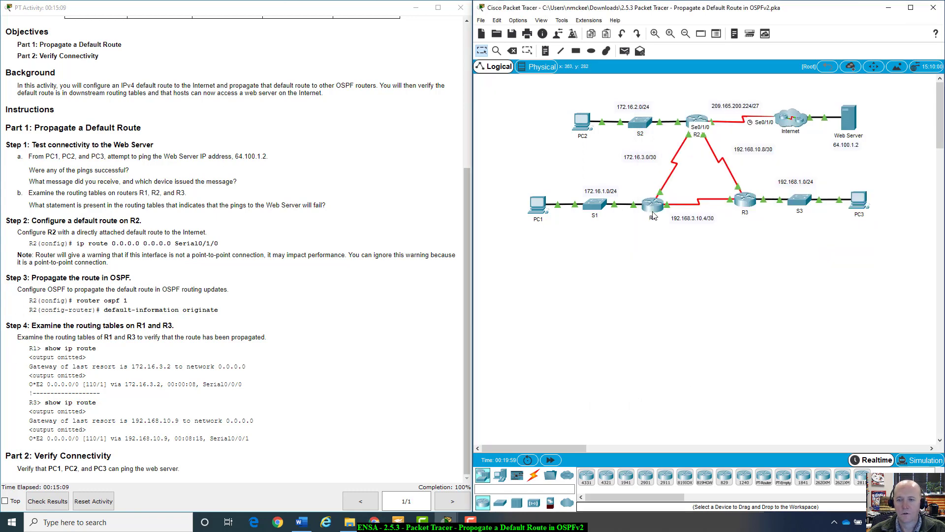
Step: Open router R1's command line interface and display its routing table with show ip route
{"action": "left_click", "coordinate": [654, 208]}
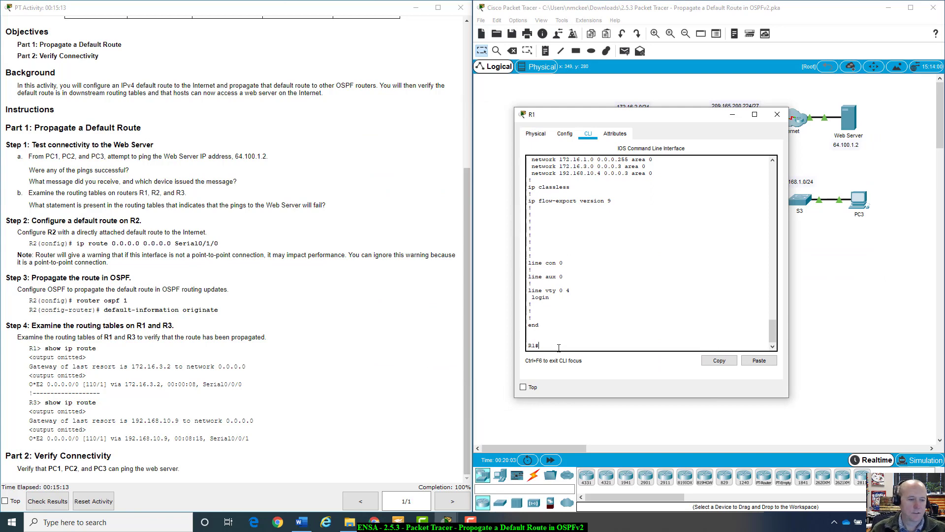
{"action": "type", "text": "show i"}
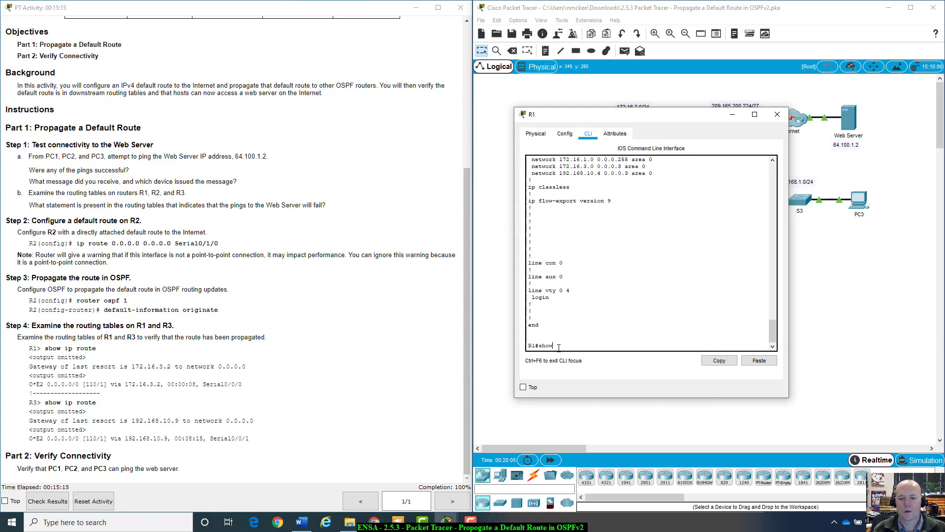
{"action": "type", "text": "p"}
{"action": "key", "text": "Tab"}
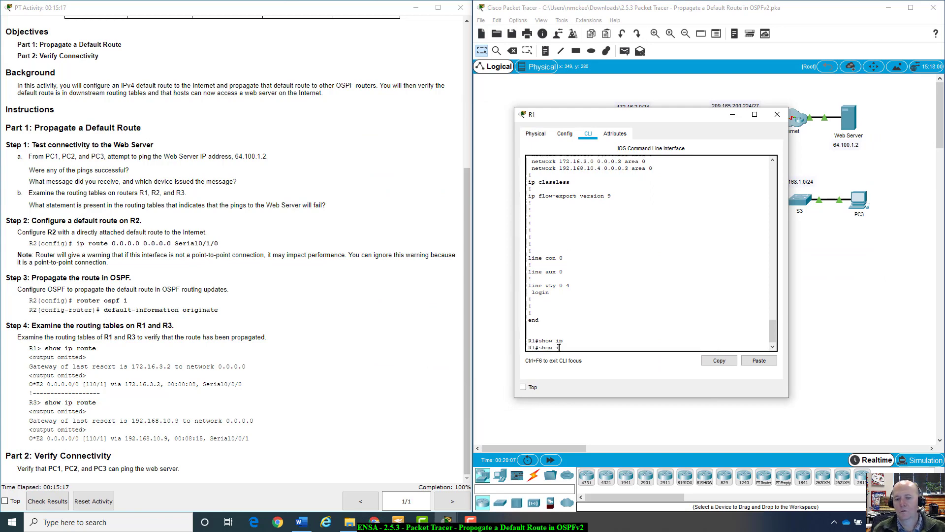
{"action": "type", "text": "route"}
{"action": "key", "text": "Return"}
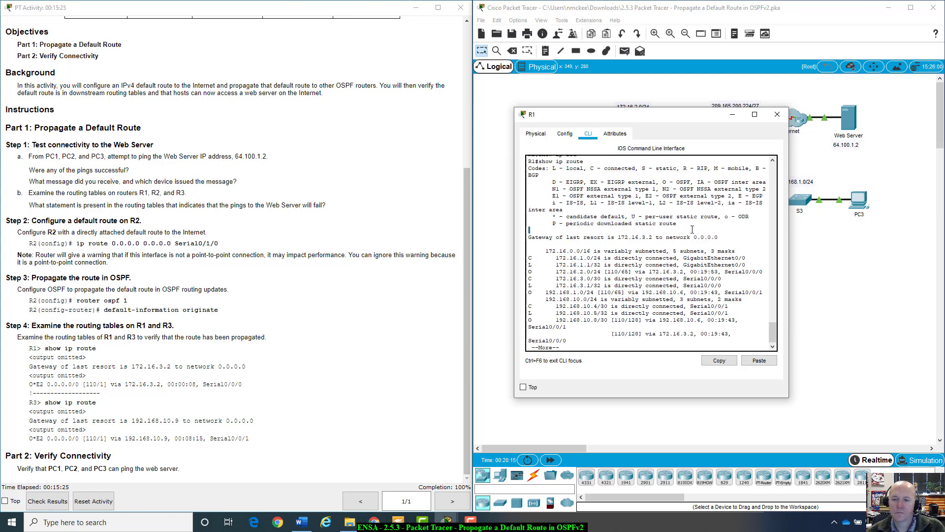
Step: Highlight the gateway of last resort line in R1's routing table and compare it with the topology
{"action": "left_click_drag", "start_coordinate": [528, 237], "coordinate": [725, 238]}
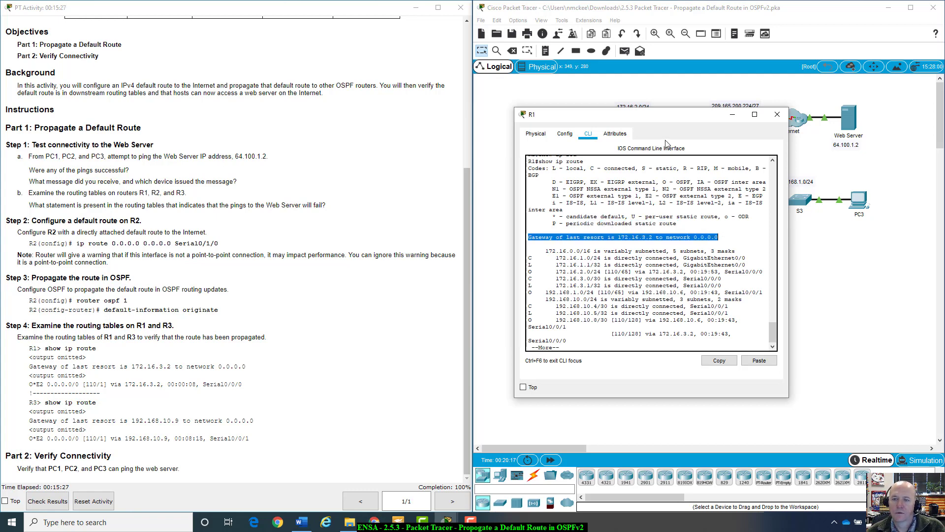
{"action": "left_click_drag", "start_coordinate": [674, 117], "coordinate": [660, 198]}
{"action": "left_click_drag", "start_coordinate": [626, 277], "coordinate": [610, 251]}
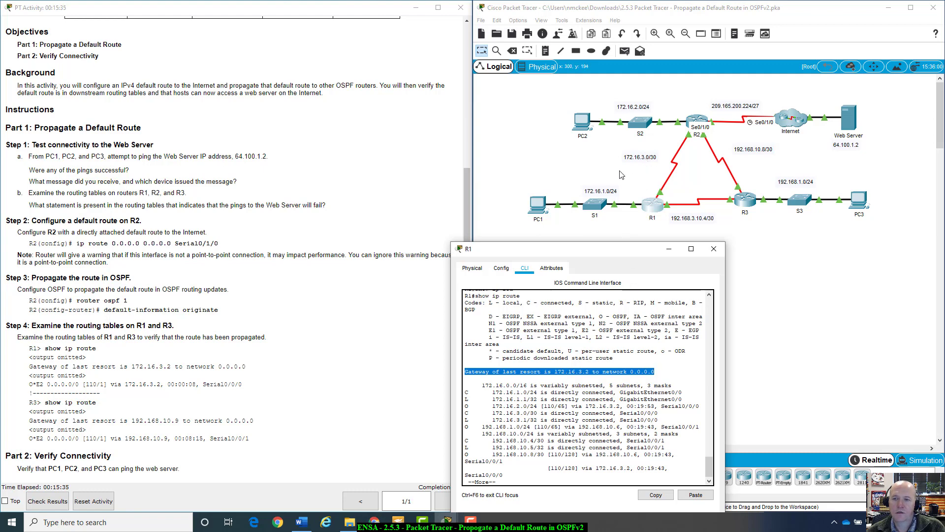
{"action": "left_click", "coordinate": [597, 172]}
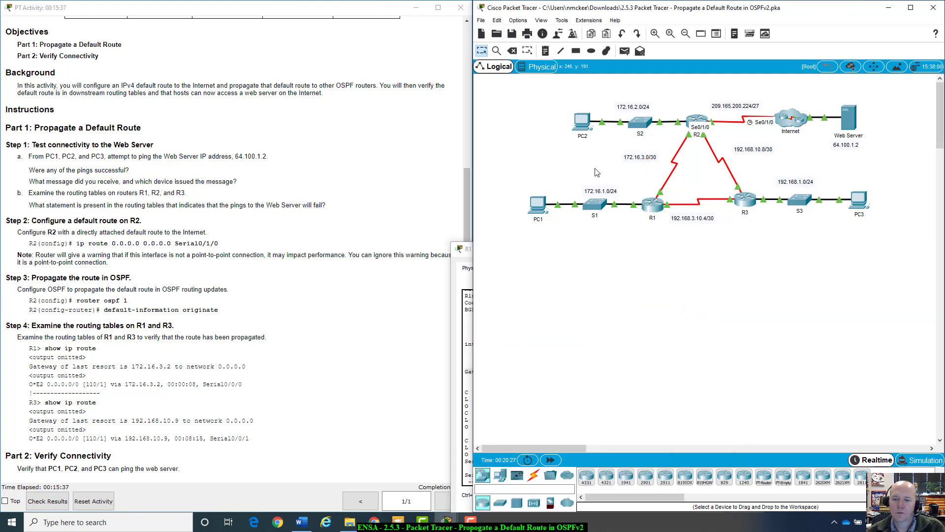
Step: Check the serial link between R1 and R2 in the topology and clear R1's window off the workspace
{"action": "mouse_move", "coordinate": [703, 119]}
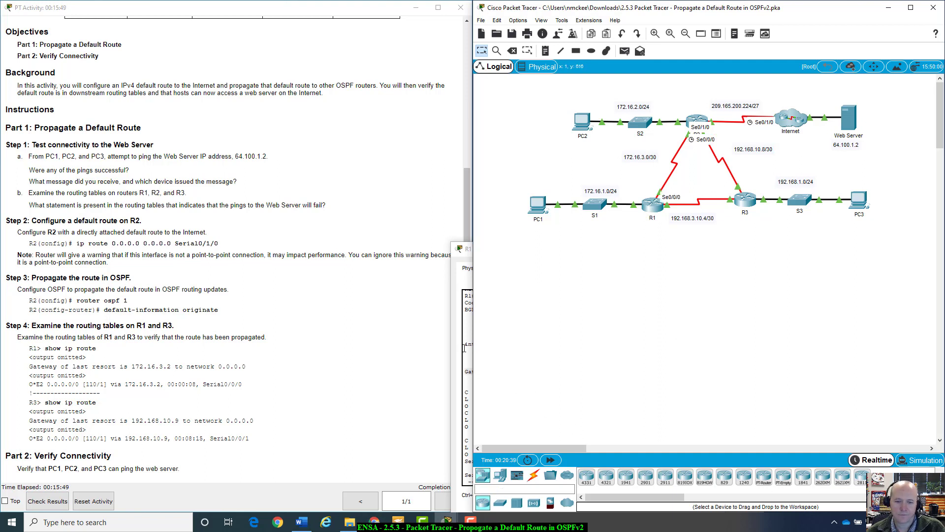
{"action": "left_click", "coordinate": [458, 350]}
{"action": "left_click_drag", "start_coordinate": [601, 252], "coordinate": [640, 272]}
{"action": "left_click", "coordinate": [707, 269]}
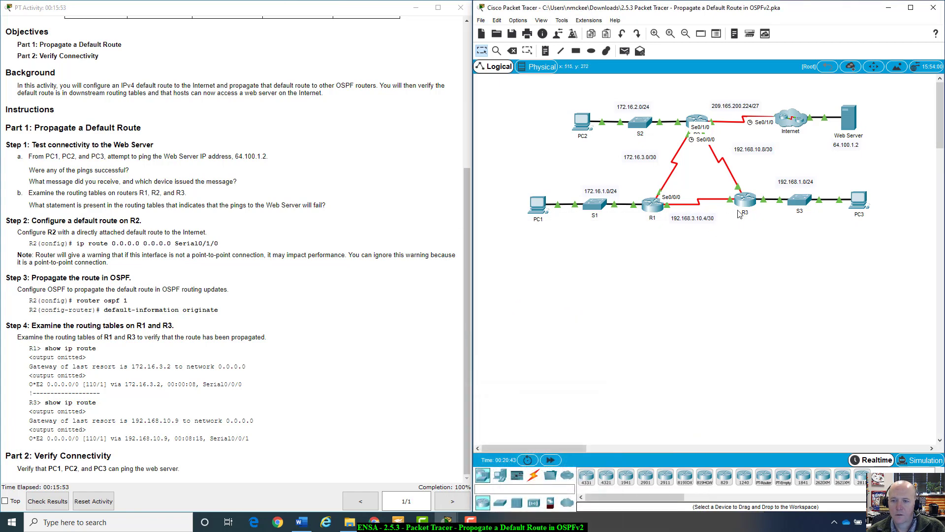
Step: Open router R3's command line interface and display its routing table with show ip route
{"action": "left_click", "coordinate": [745, 201]}
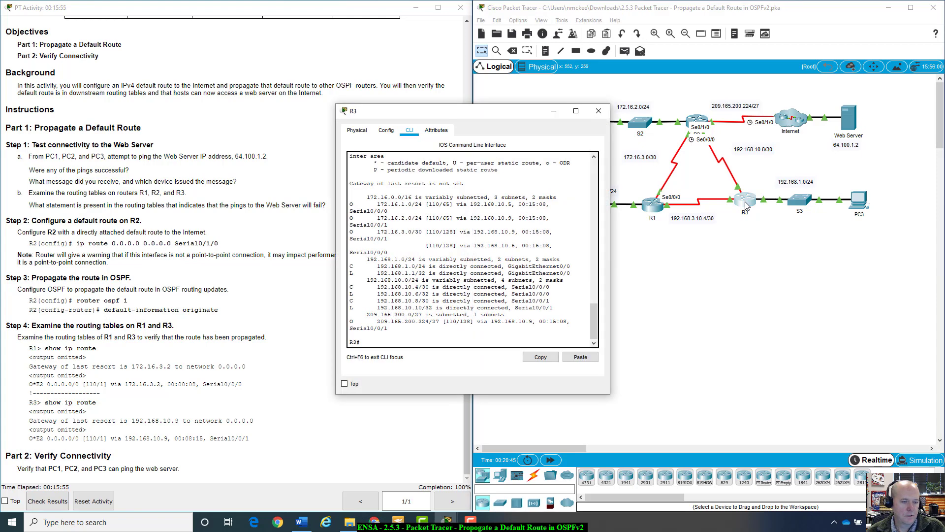
{"action": "left_click_drag", "start_coordinate": [504, 117], "coordinate": [628, 117]}
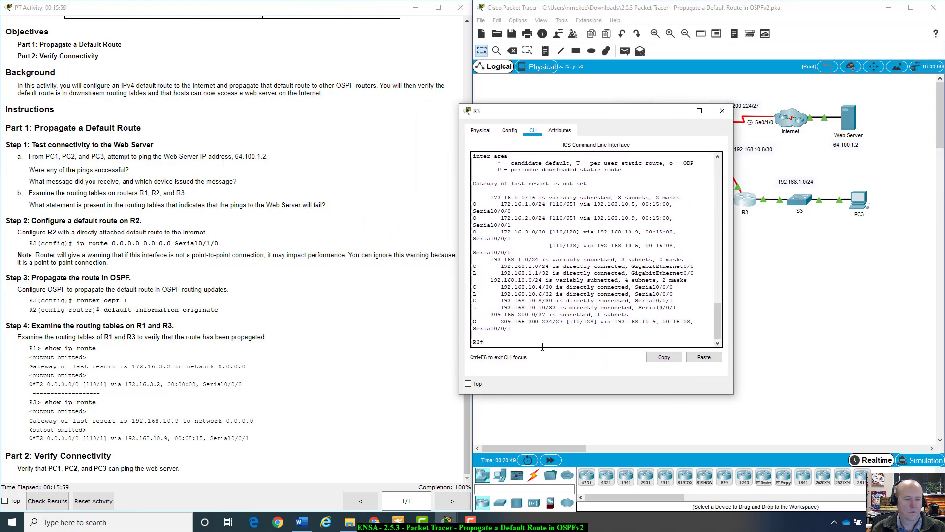
{"action": "type", "text": "show i"}
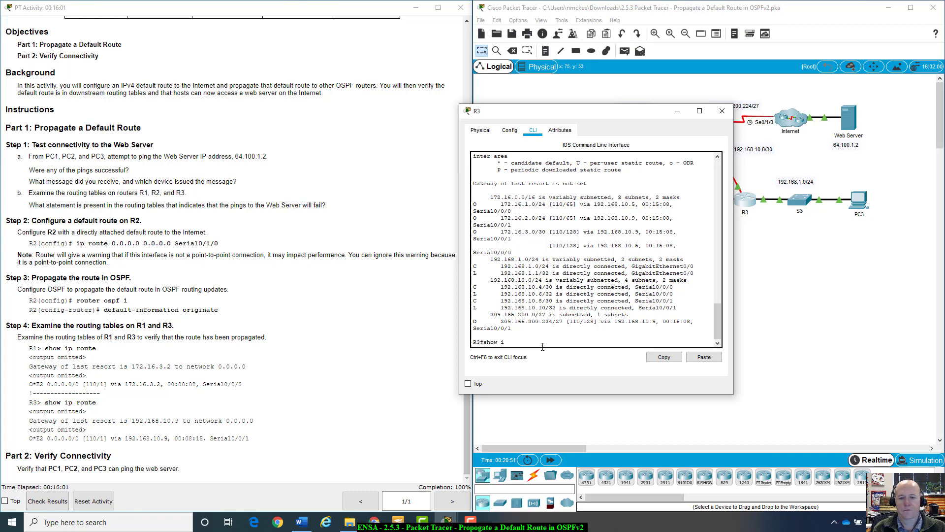
{"action": "type", "text": "p route"}
{"action": "key", "text": "Return"}
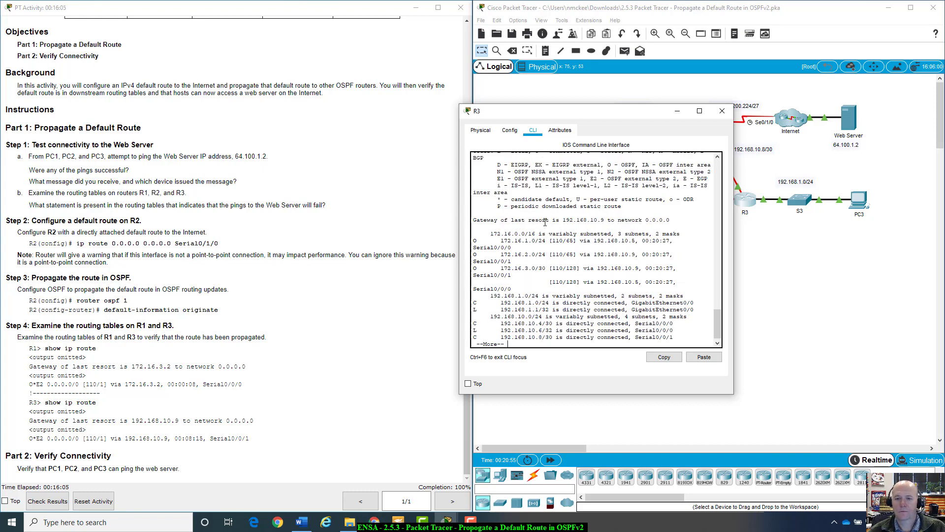
Step: Highlight network 0.0.0.0 in R3's gateway of last resort line and compare the route with the topology
{"action": "left_click_drag", "start_coordinate": [613, 113], "coordinate": [527, 159]}
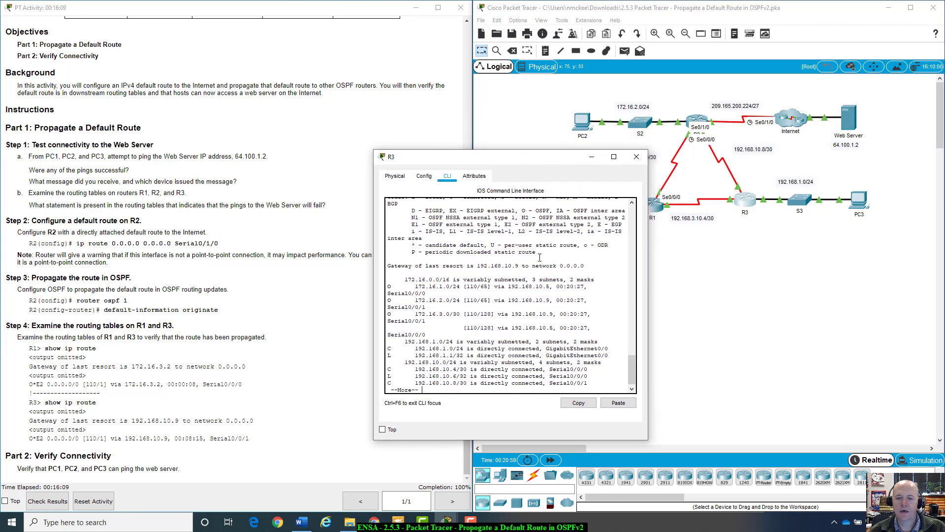
{"action": "left_click_drag", "start_coordinate": [560, 265], "coordinate": [602, 265]}
{"action": "left_click_drag", "start_coordinate": [556, 160], "coordinate": [554, 185]}
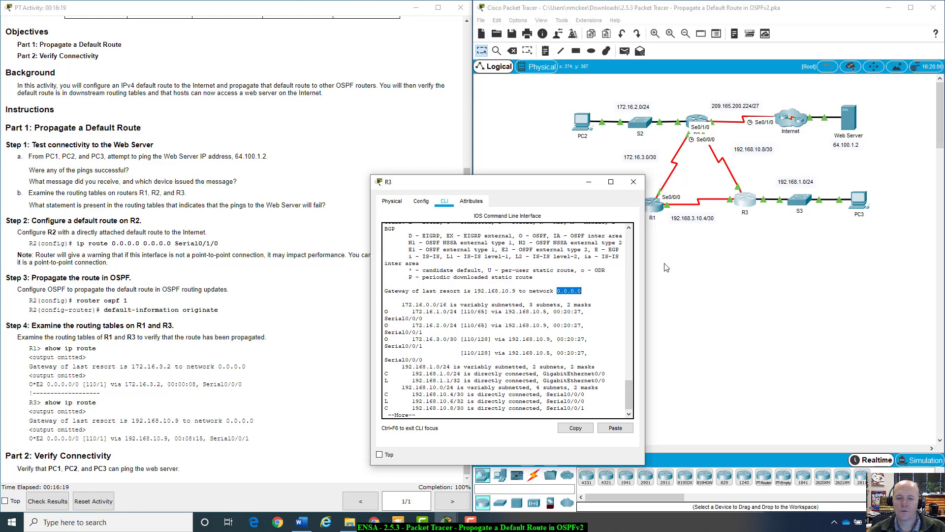
{"action": "left_click", "coordinate": [725, 265]}
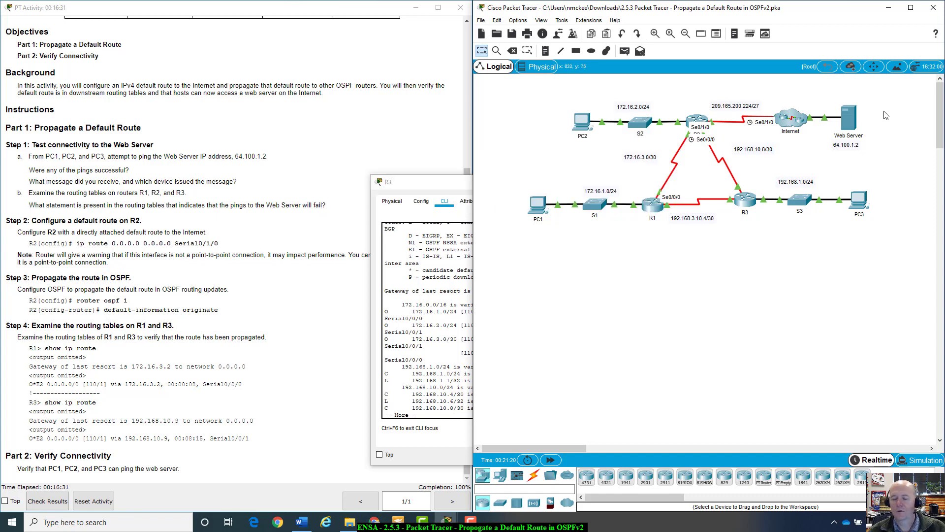
Step: Compare the gateway of last resort in R3's routing table with the addressing table in the instructions
{"action": "left_click_drag", "start_coordinate": [439, 190], "coordinate": [636, 142]}
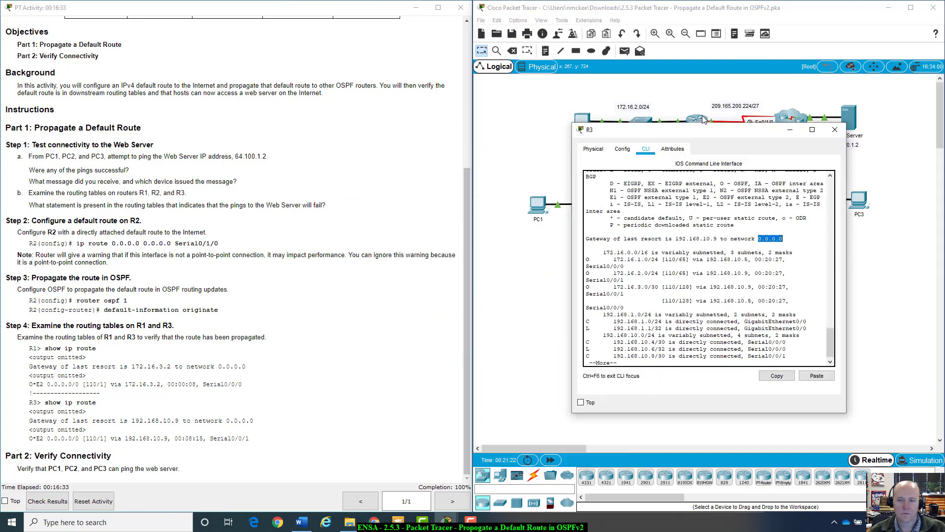
{"action": "scroll", "coordinate": [374, 448], "scroll_direction": "up", "scroll_amount": 2}
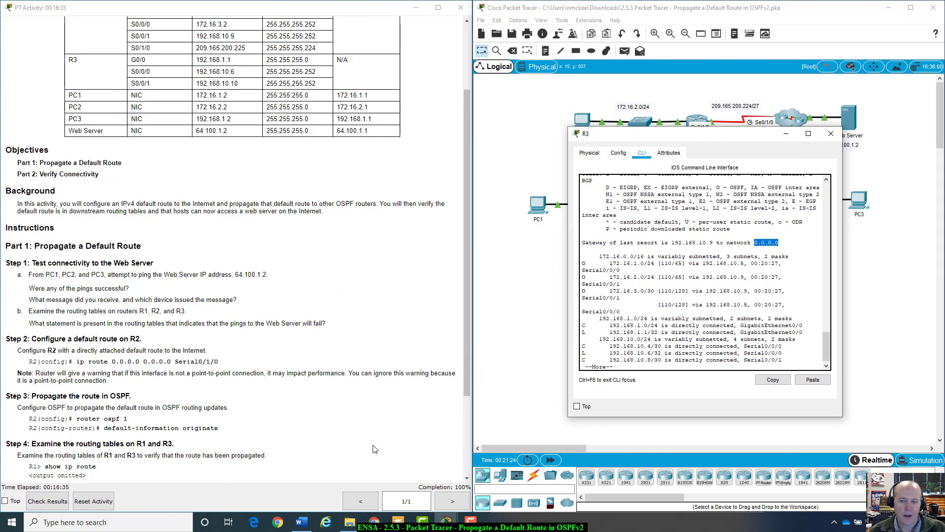
{"action": "scroll", "coordinate": [381, 448], "scroll_direction": "down", "scroll_amount": 2}
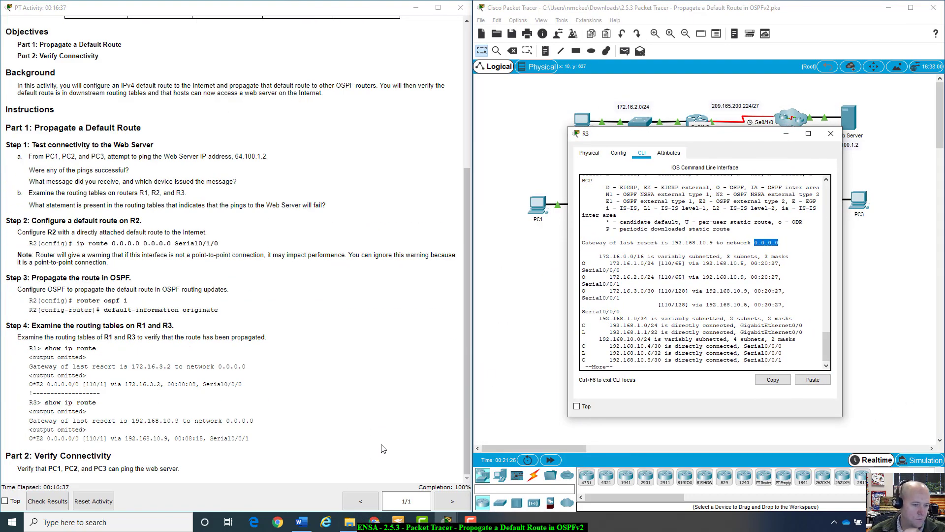
{"action": "scroll", "coordinate": [383, 448], "scroll_direction": "up", "scroll_amount": 2}
{"action": "scroll", "coordinate": [383, 447], "scroll_direction": "down", "scroll_amount": 2}
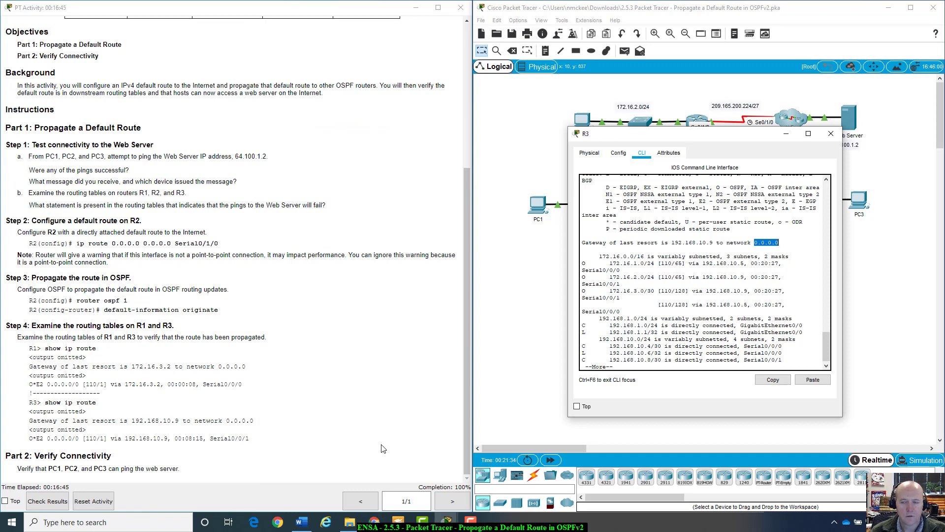
Step: Examine R3's routing table entries against the topology and the Step 4 sample output
{"action": "left_click_drag", "start_coordinate": [729, 138], "coordinate": [705, 305]}
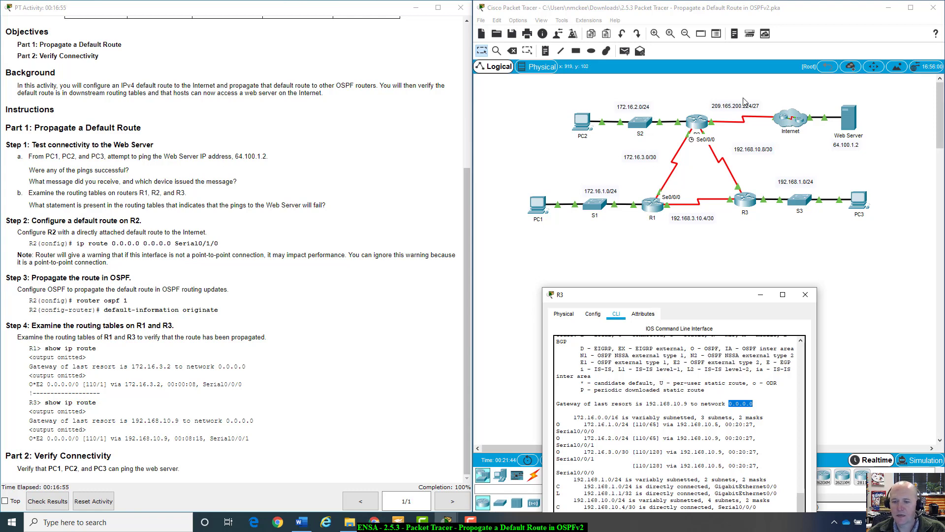
{"action": "left_click_drag", "start_coordinate": [695, 297], "coordinate": [771, 177]}
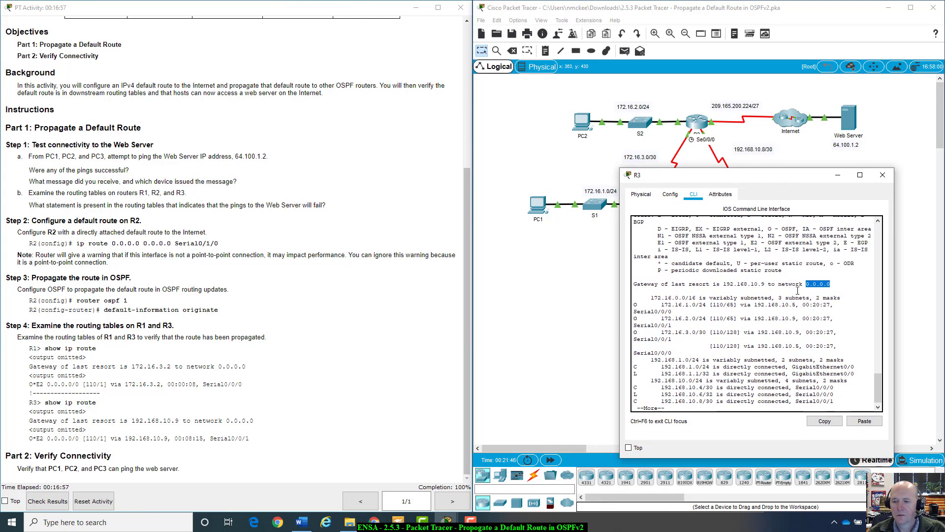
{"action": "left_click", "coordinate": [831, 283]}
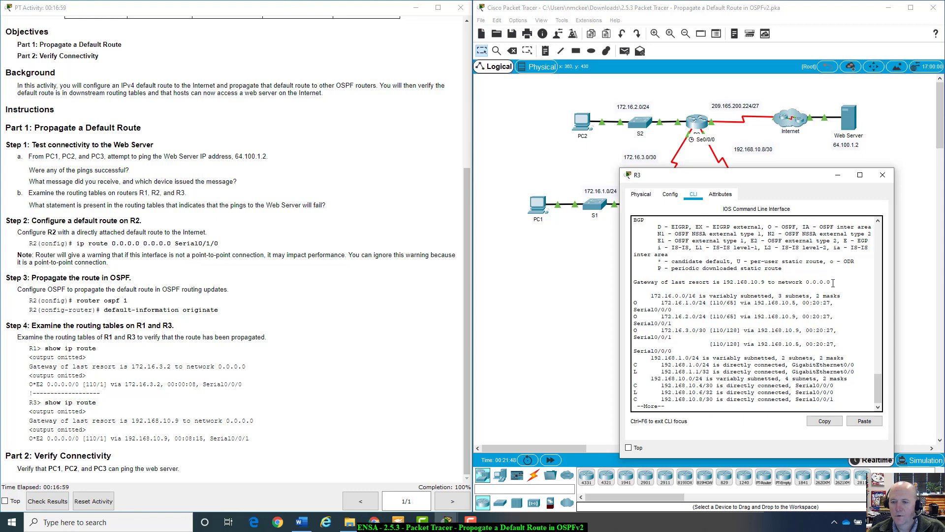
{"action": "scroll", "coordinate": [770, 329], "scroll_direction": "up", "scroll_amount": 2}
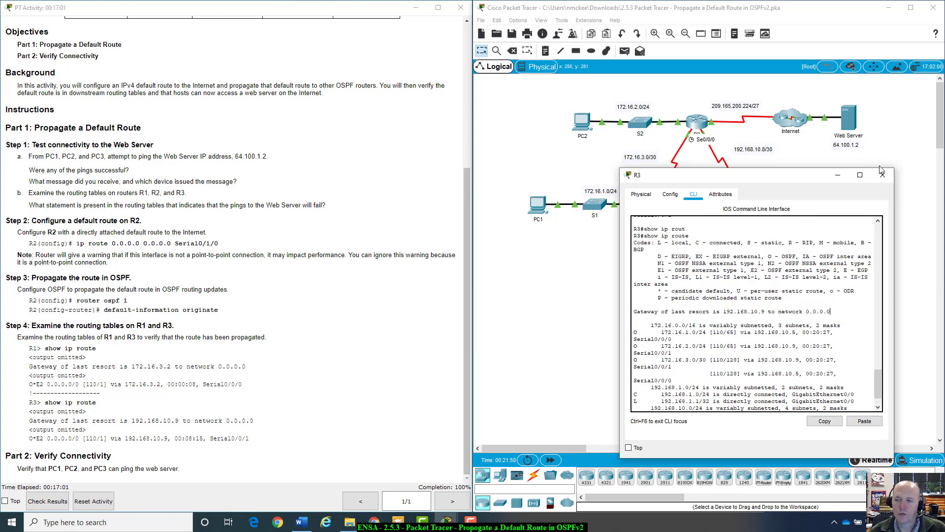
{"action": "scroll", "coordinate": [713, 373], "scroll_direction": "down", "scroll_amount": 2}
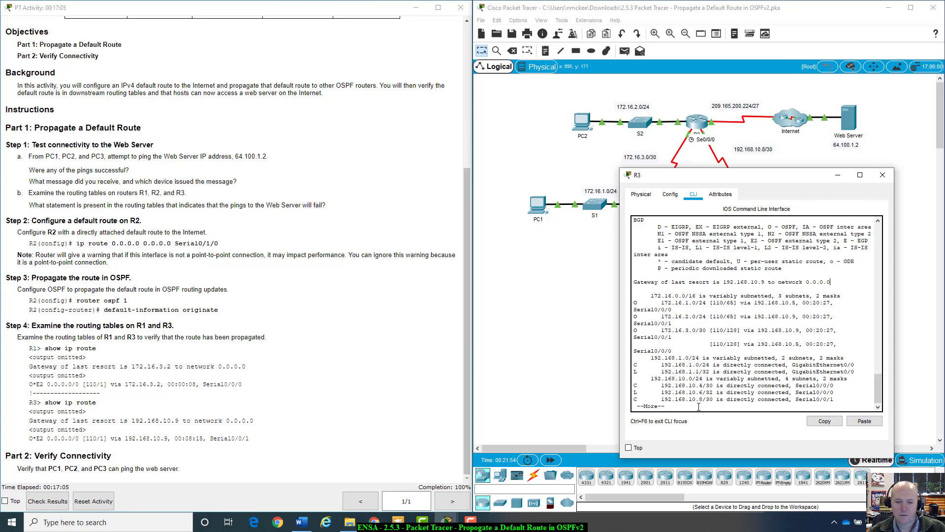
{"action": "scroll", "coordinate": [699, 407], "scroll_direction": "up", "scroll_amount": 2}
{"action": "left_click_drag", "start_coordinate": [747, 169], "coordinate": [765, 298]}
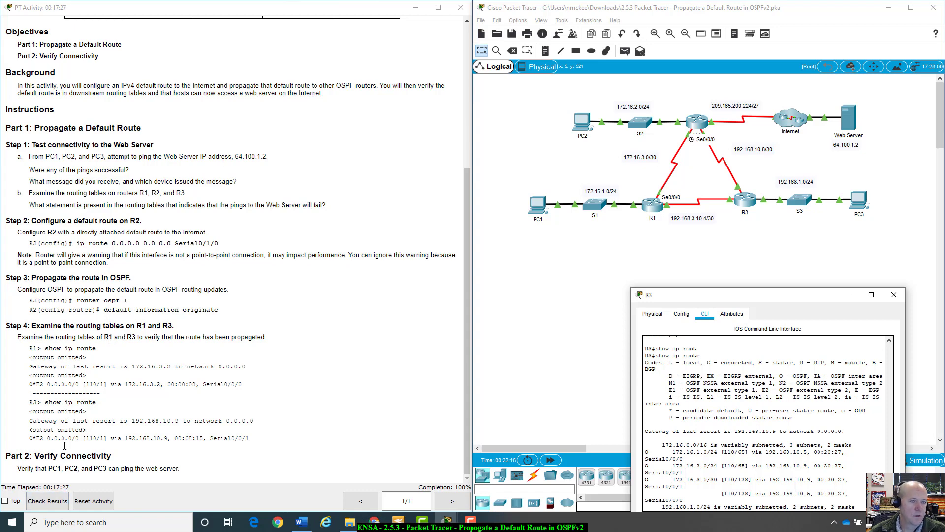
Step: Check the activity results and review the assessment items before returning to the network topology
{"action": "left_click", "coordinate": [66, 500]}
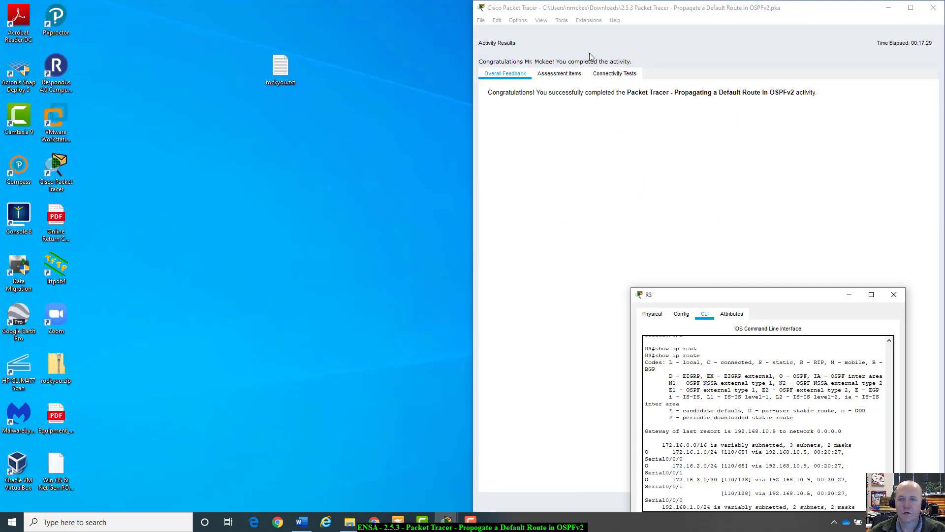
{"action": "left_click", "coordinate": [483, 67]}
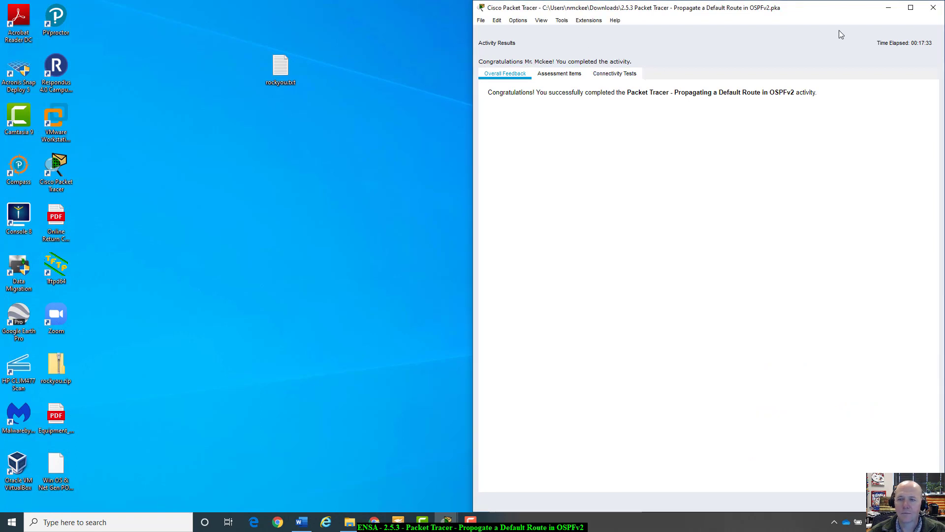
{"action": "left_click", "coordinate": [562, 75]}
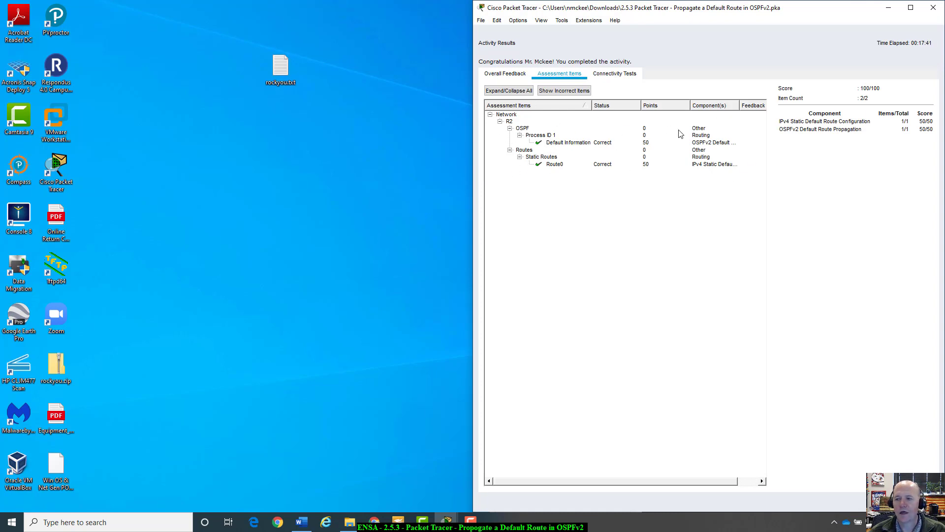
{"action": "left_click", "coordinate": [917, 501]}
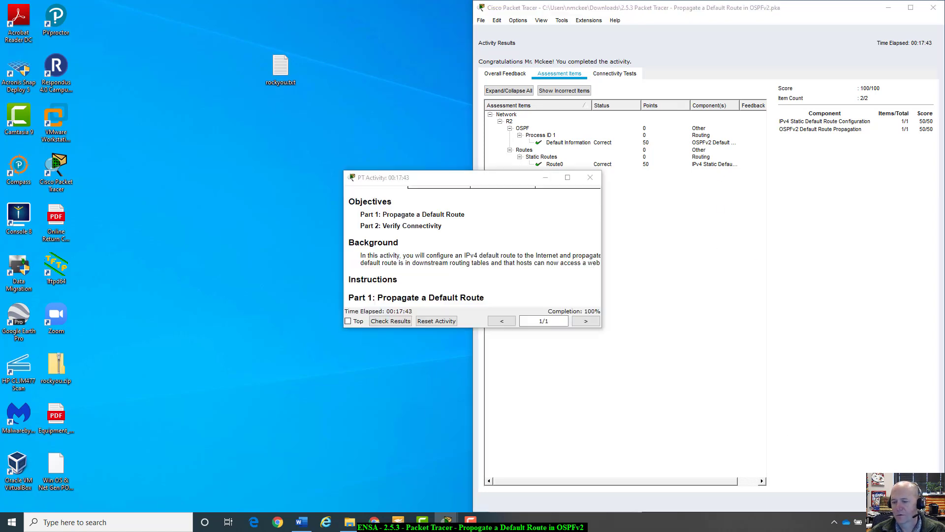
{"action": "left_click_drag", "start_coordinate": [510, 180], "coordinate": [362, 56]}
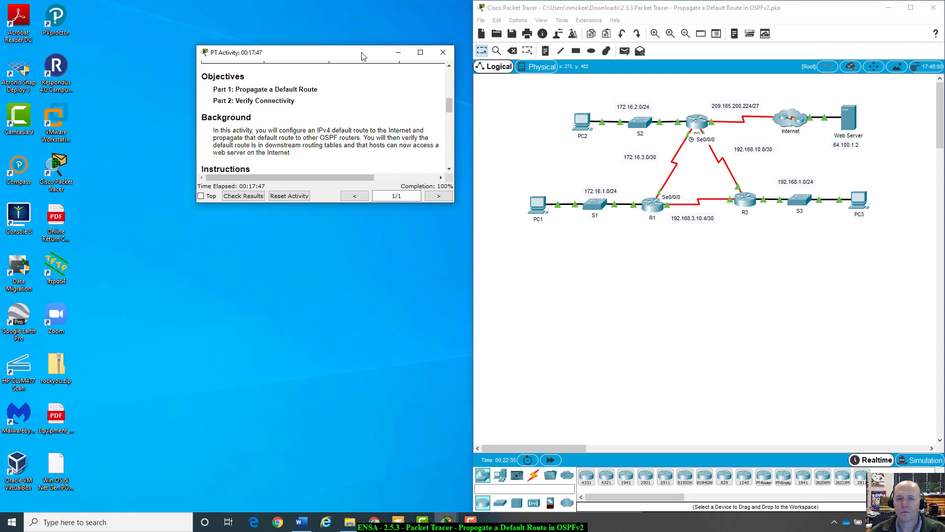